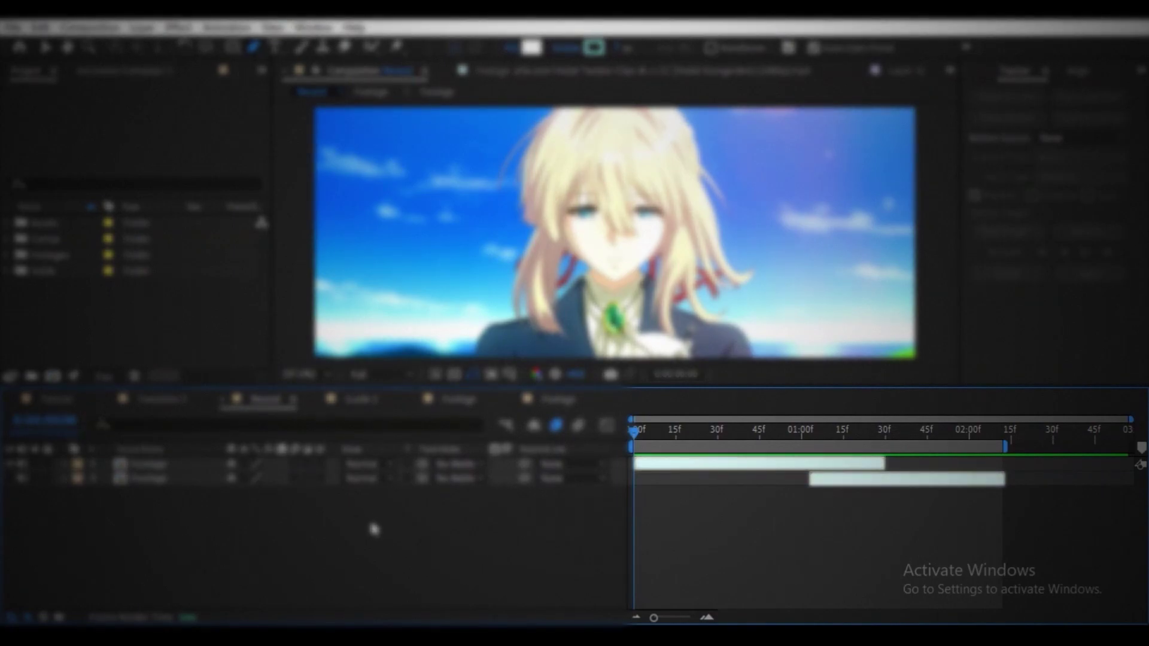
At 0:00:01:00, draw a closed Pen tool mask around the iris of the right-hand eye on the upper Footage layer
{"action": "left_click_drag", "start_coordinate": [641, 437], "coordinate": [801, 430]}
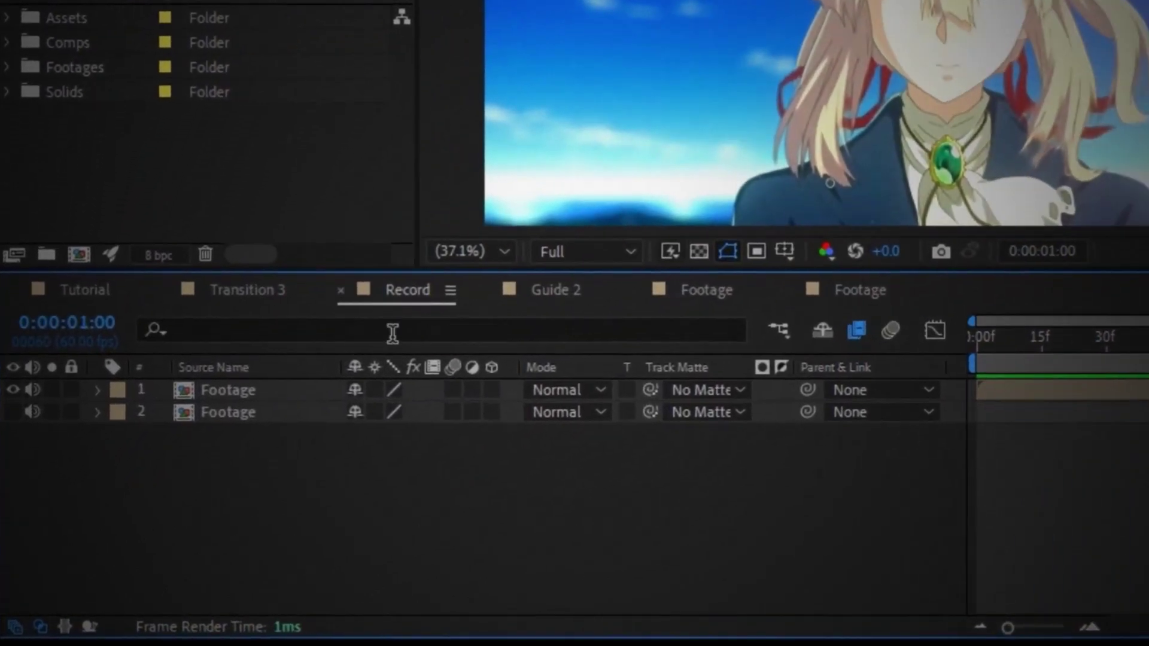
{"action": "left_click", "coordinate": [189, 466]}
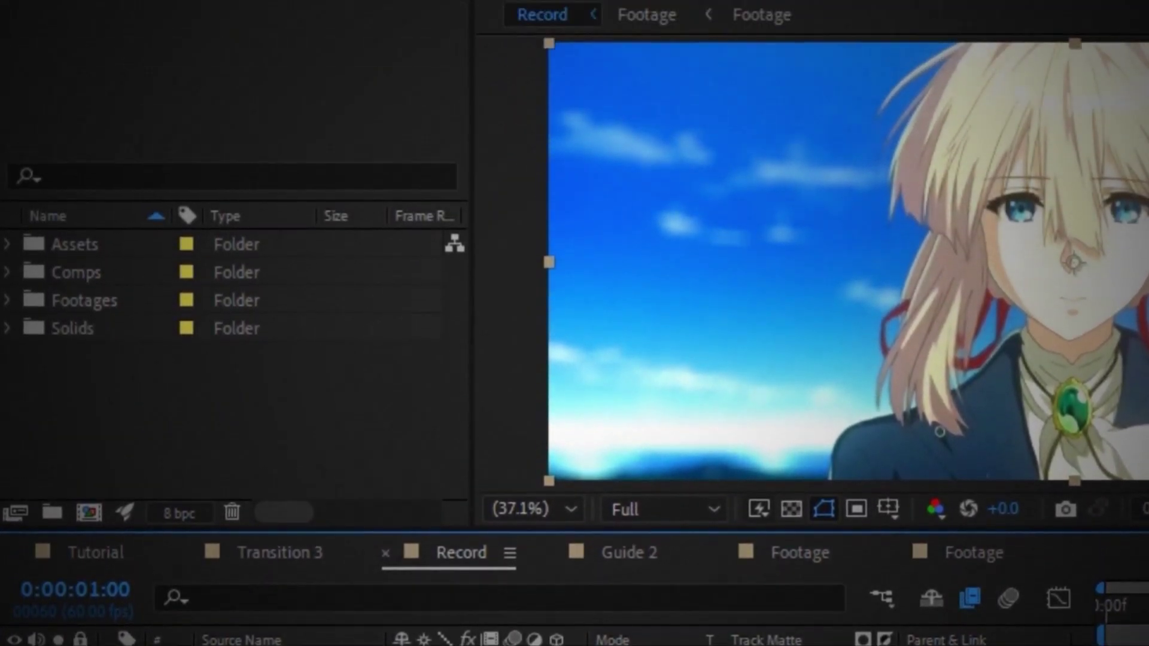
{"action": "left_click", "coordinate": [443, 27]}
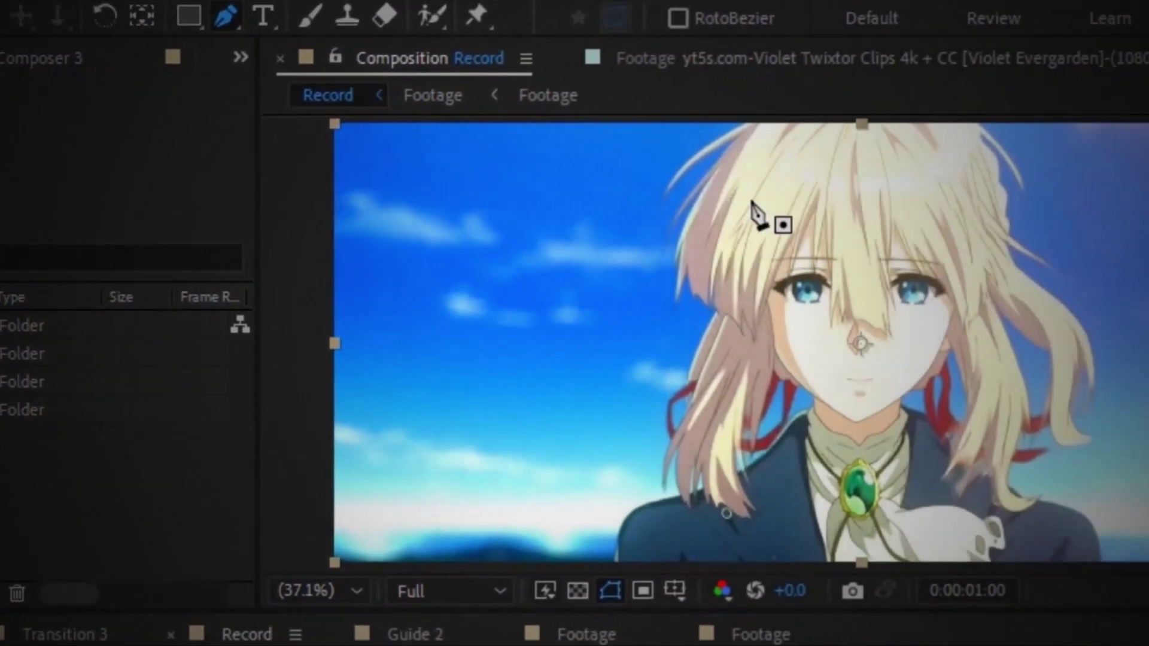
{"action": "left_click_drag", "start_coordinate": [623, 149], "coordinate": [812, 167]}
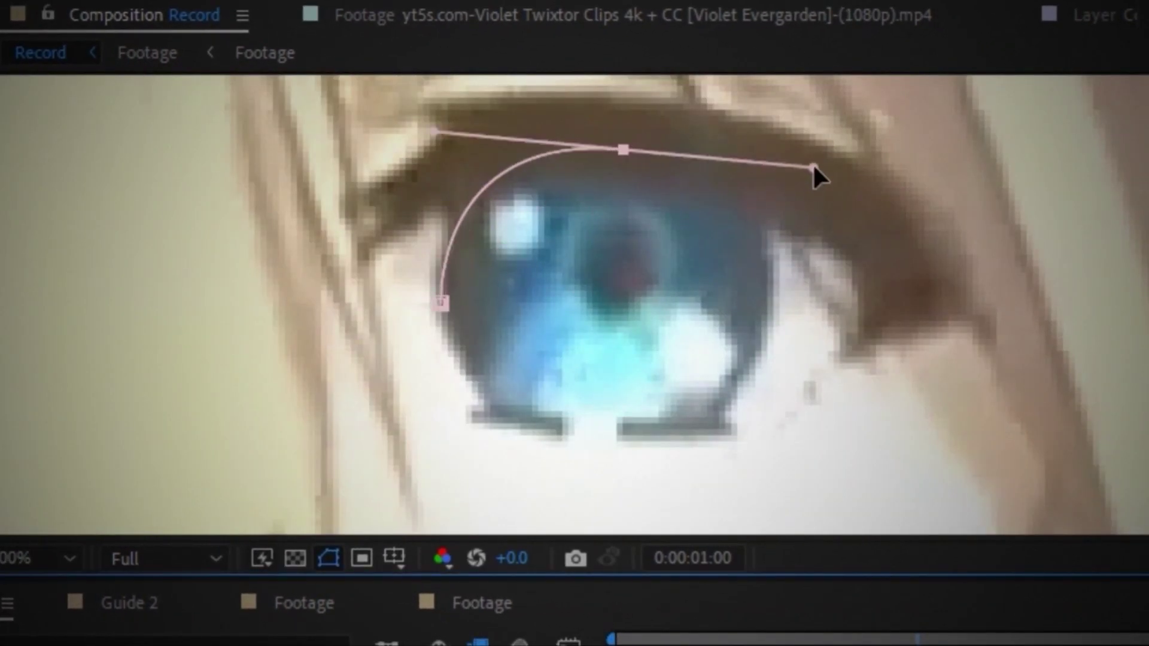
{"action": "left_click", "coordinate": [441, 302]}
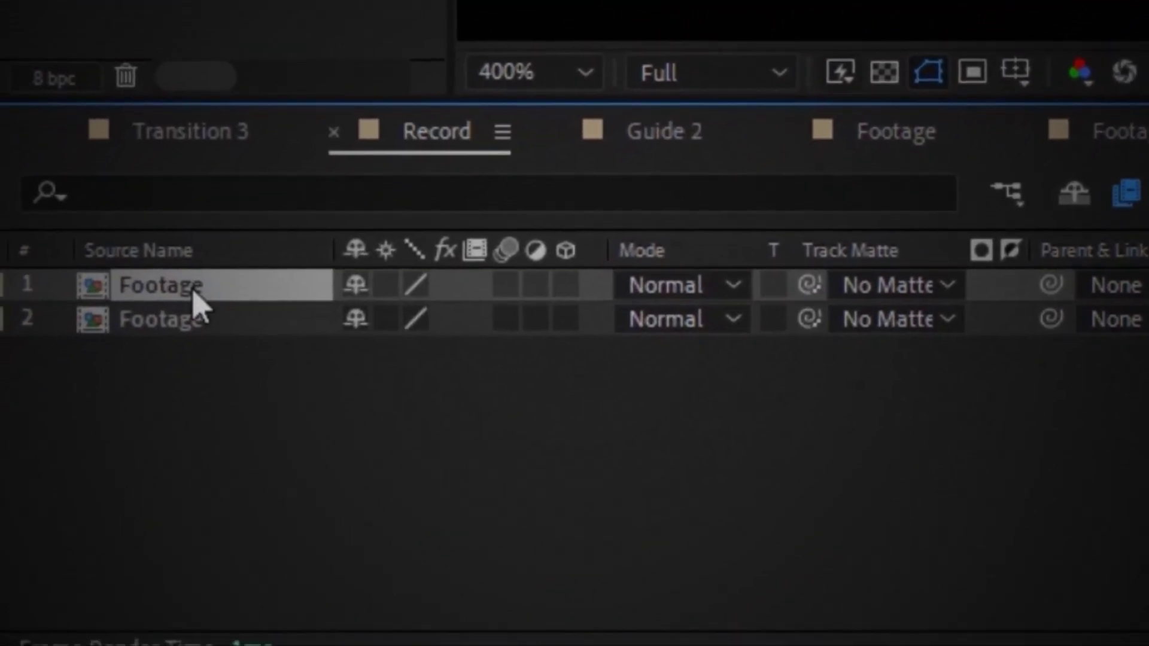
Set Mask 1 on the upper Footage layer to Subtract with a mask feather of 20 pixels
{"action": "key", "text": "m"}
{"action": "left_click", "coordinate": [58, 287]}
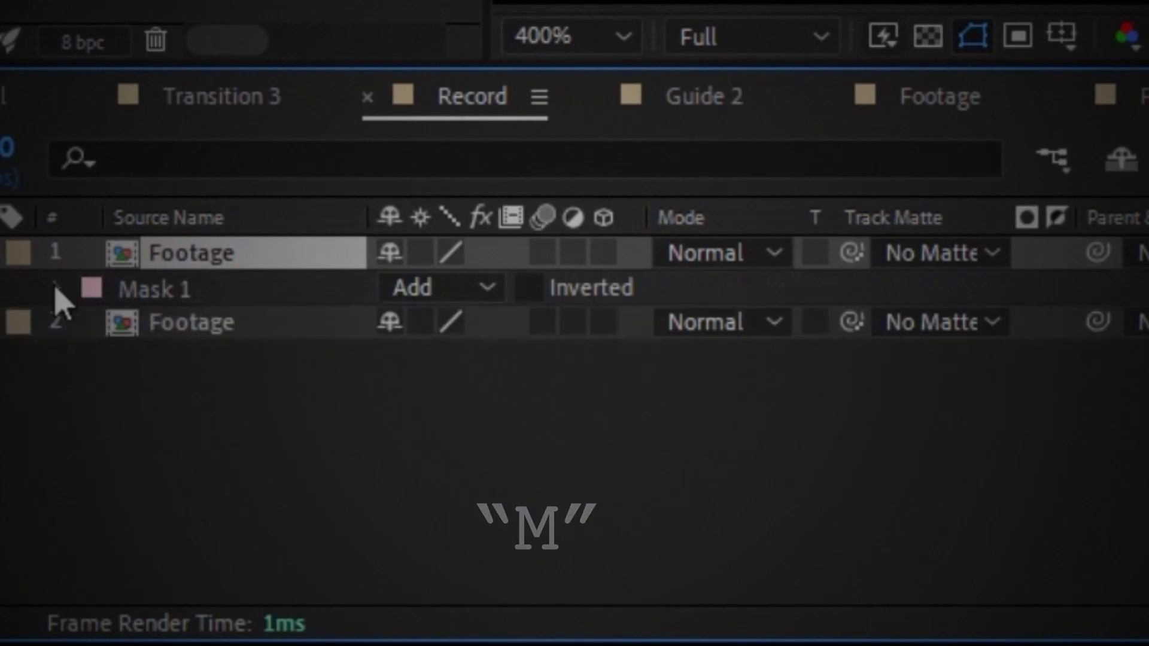
{"action": "left_click", "coordinate": [57, 289]}
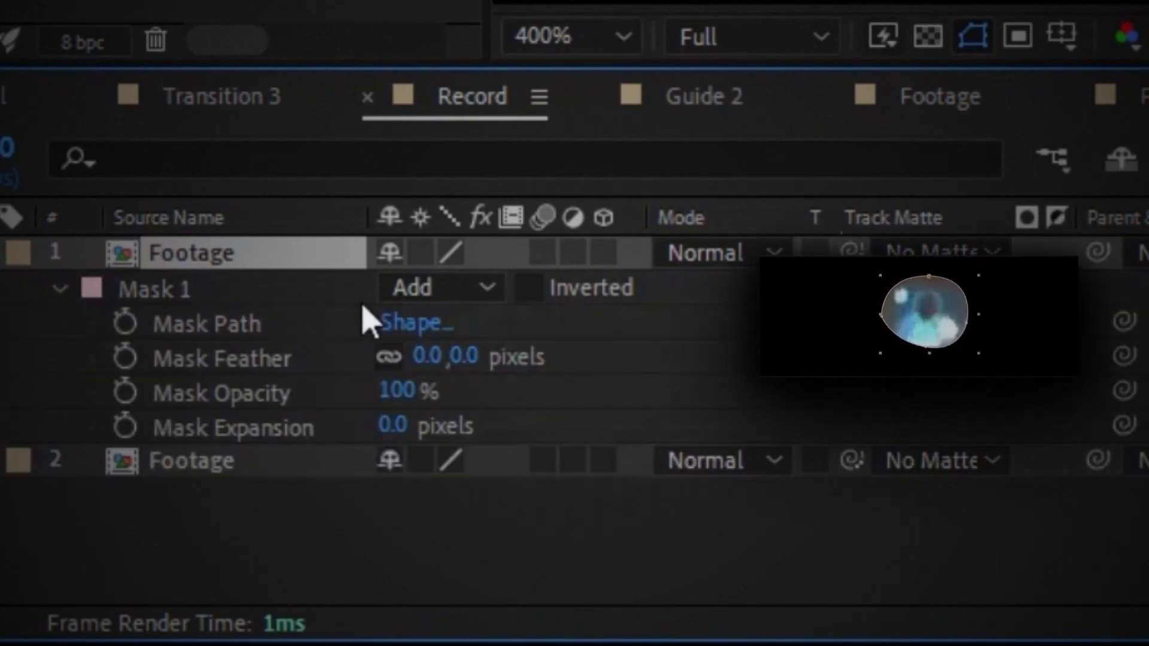
{"action": "left_click", "coordinate": [408, 290]}
{"action": "left_click", "coordinate": [454, 420]}
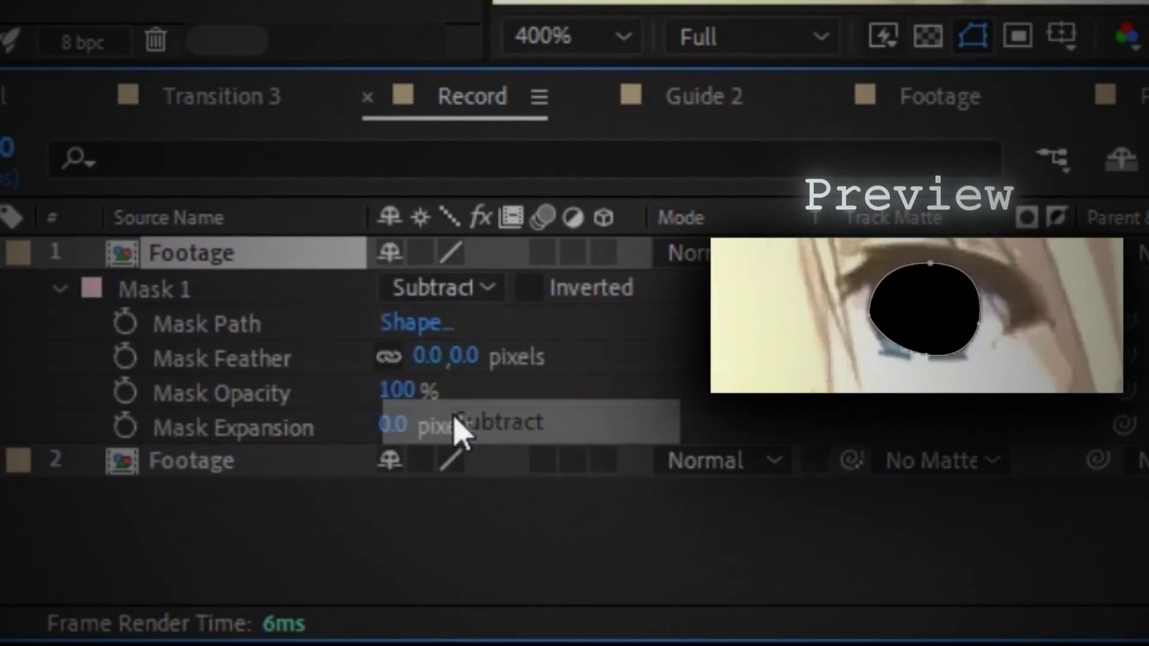
{"action": "type", "text": "20"}
{"action": "key", "text": "Return"}
Track Mask 1 forward from 0:00:01:00 using the position, scale and rotation method
{"action": "right_click", "coordinate": [208, 292]}
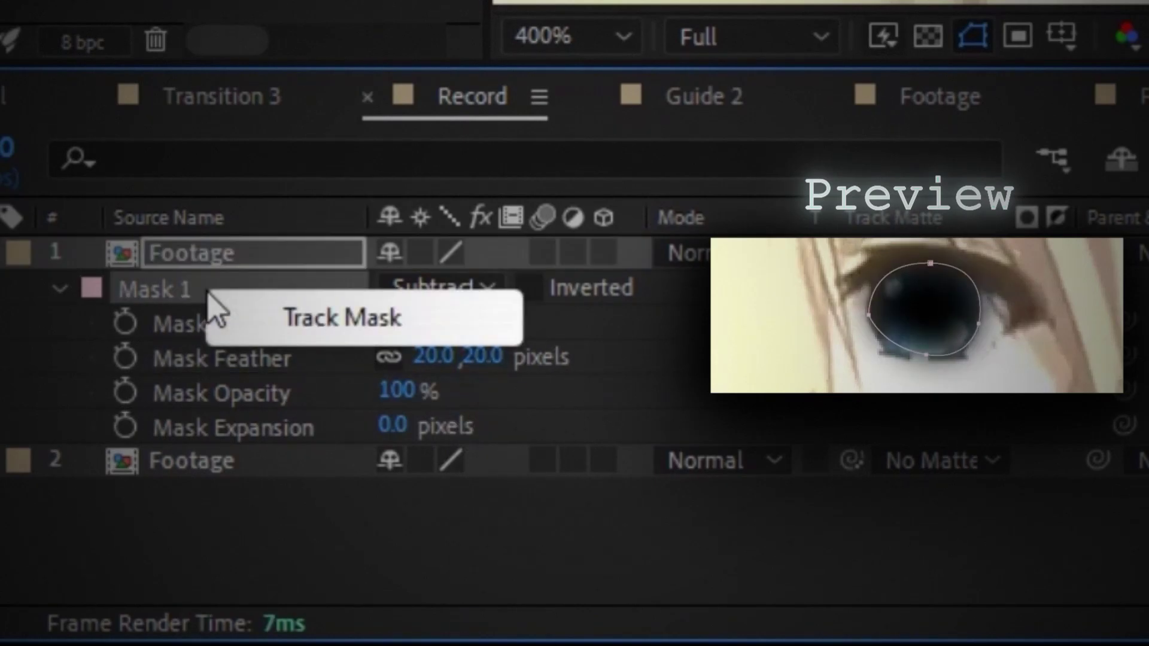
{"action": "left_click", "coordinate": [317, 339]}
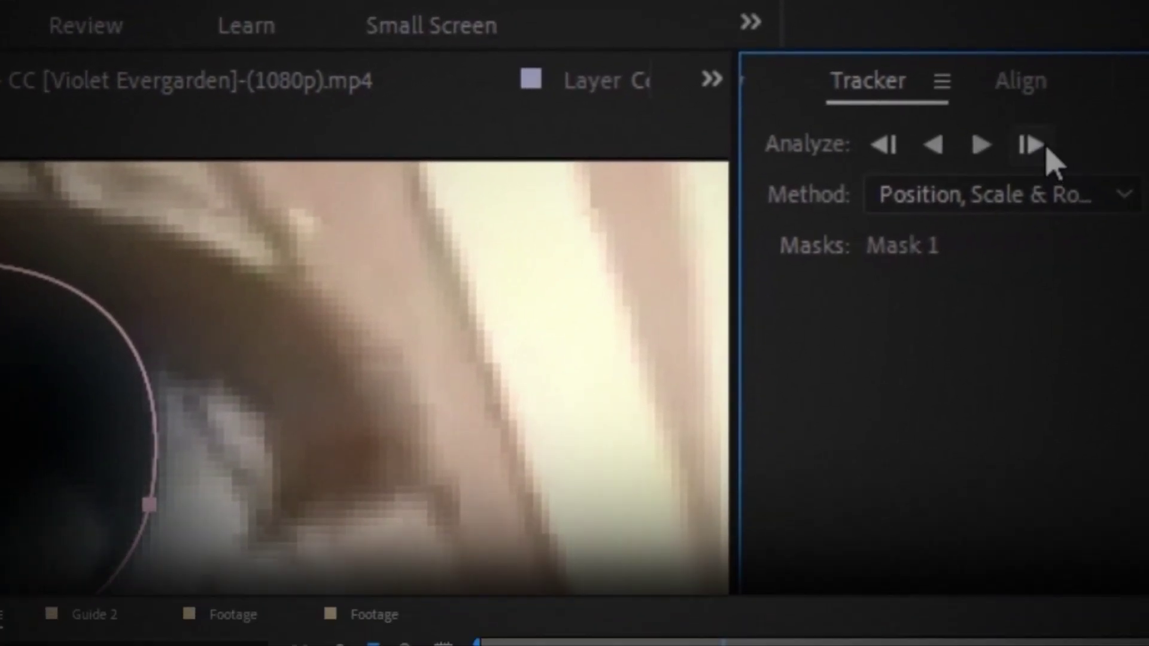
{"action": "left_click", "coordinate": [1120, 103]}
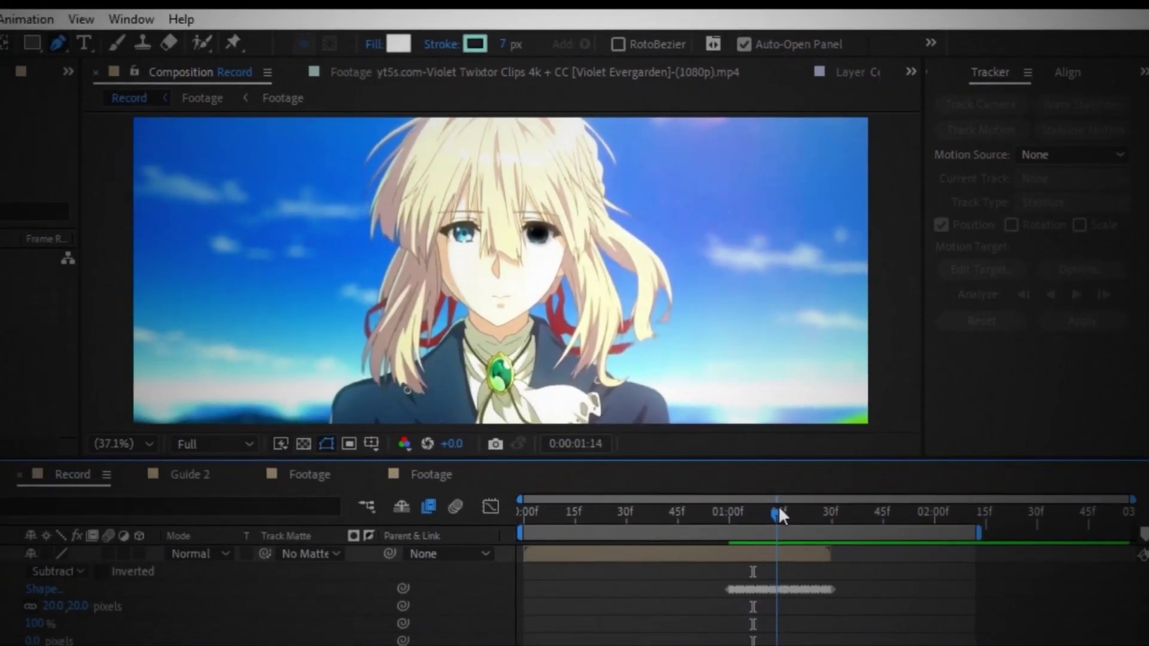
Keyframe Mask 1's expansion at 0:00:01:29, and reduce it to -62 pixels at 0:00:01:03 so the eye hole closes
{"action": "left_click_drag", "start_coordinate": [779, 512], "coordinate": [828, 512]}
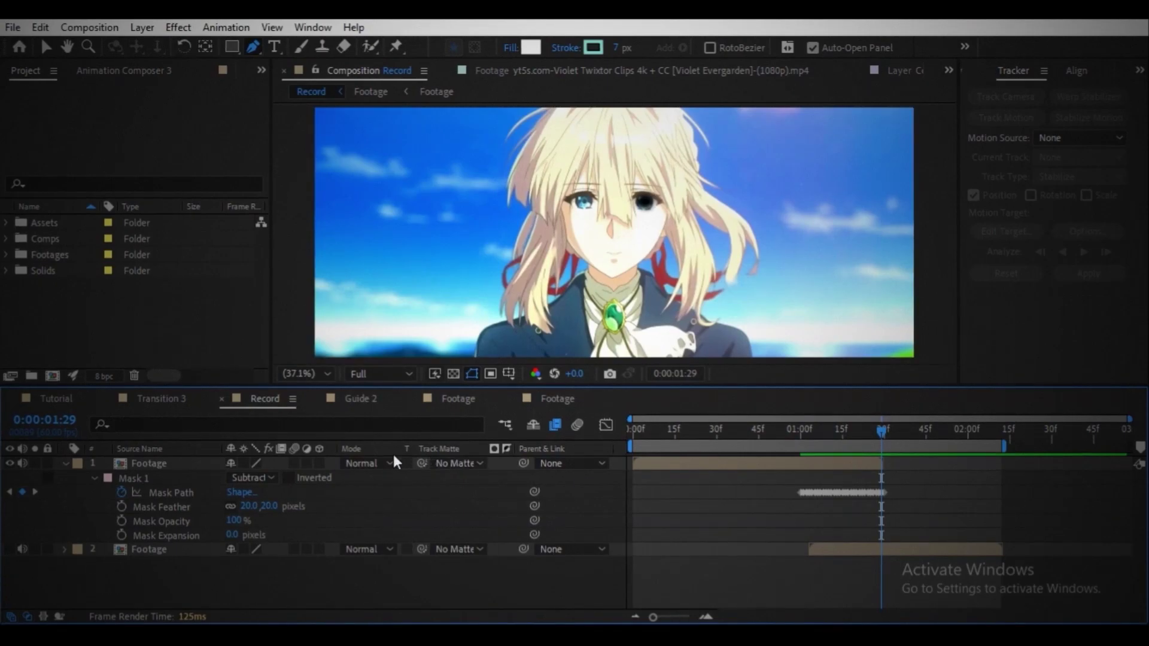
{"action": "left_click", "coordinate": [121, 535]}
{"action": "left_click", "coordinate": [860, 432]}
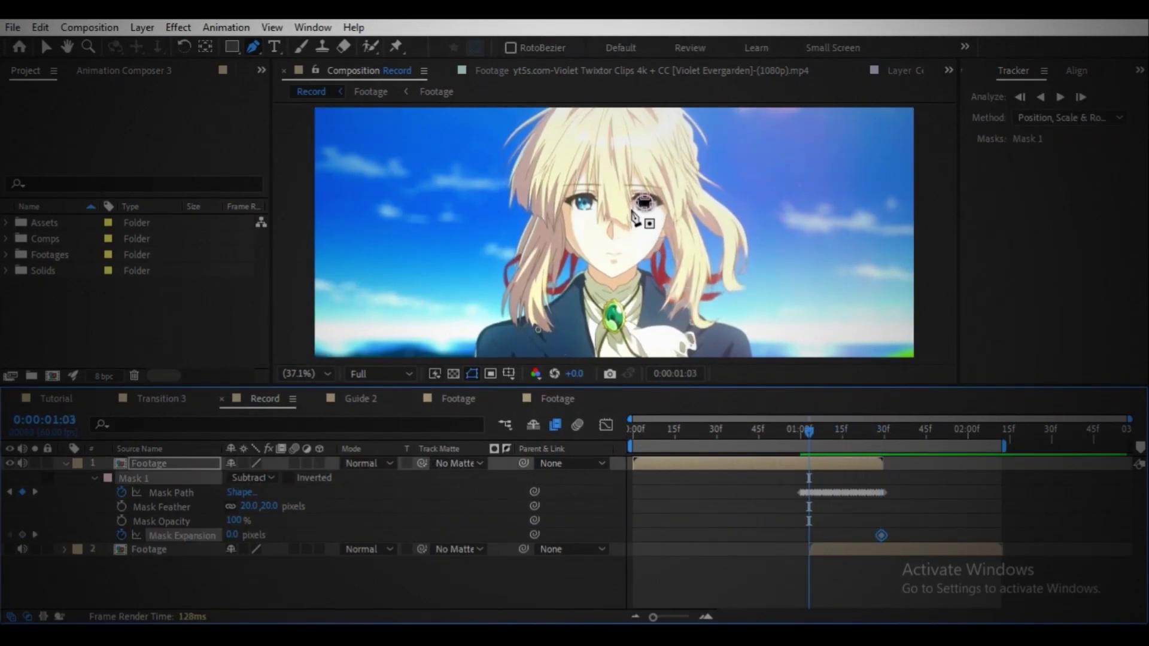
{"action": "scroll", "coordinate": [636, 210], "scroll_direction": "up", "scroll_amount": 7}
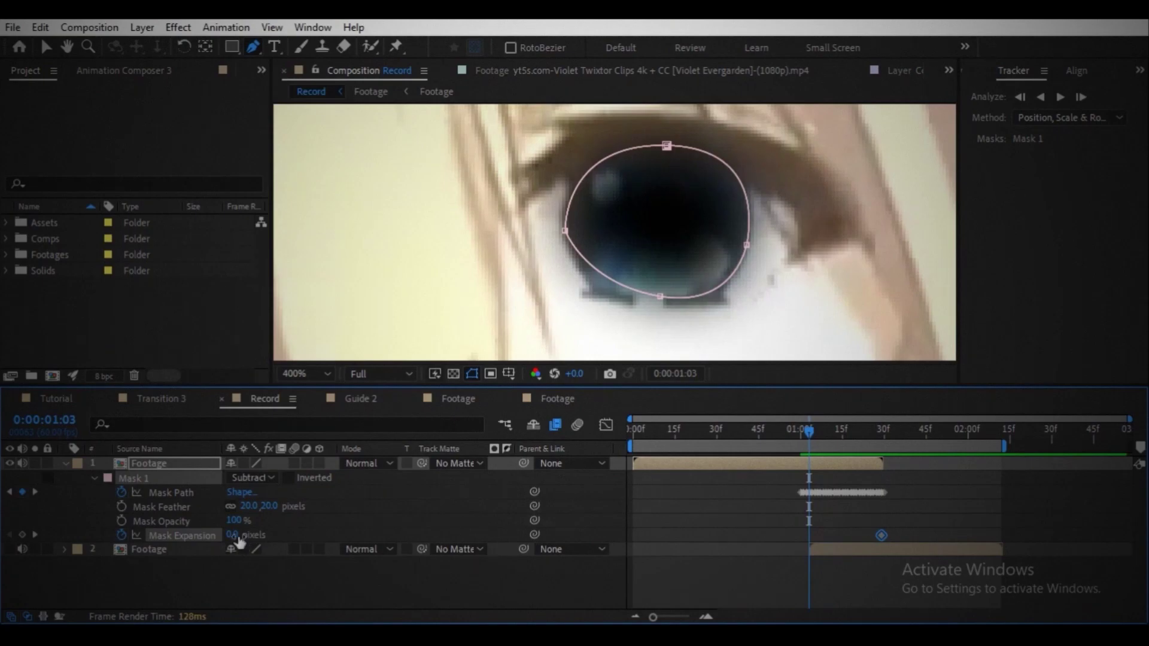
{"action": "left_click_drag", "start_coordinate": [239, 534], "coordinate": [189, 535]}
Add a null object and make it and both Footage layers 3D
{"action": "left_click", "coordinate": [318, 374]}
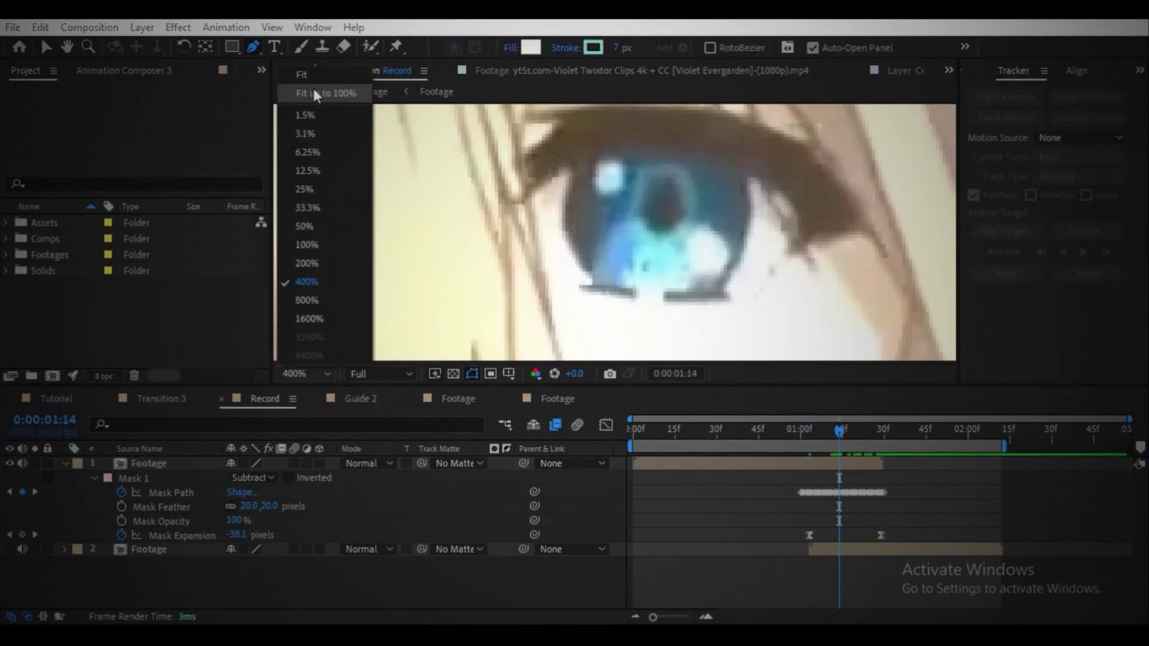
{"action": "left_click", "coordinate": [312, 95]}
{"action": "left_click", "coordinate": [415, 498]}
{"action": "key", "text": "m"}
{"action": "key", "text": "m"}
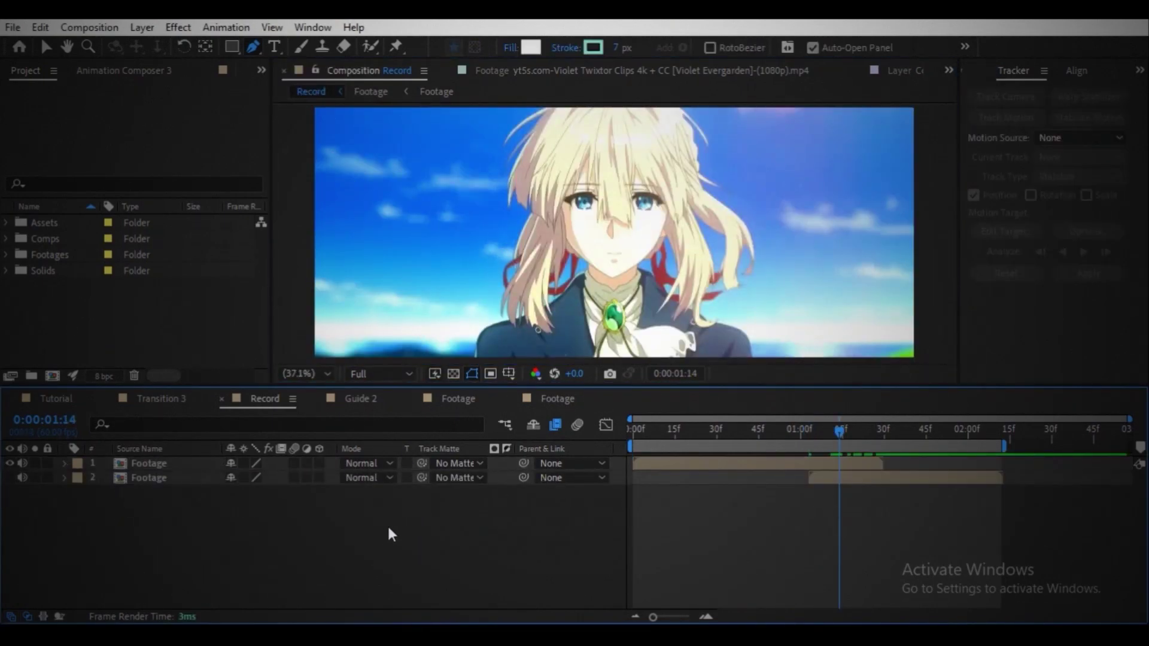
{"action": "right_click", "coordinate": [359, 532]}
{"action": "mouse_move", "coordinate": [486, 318]}
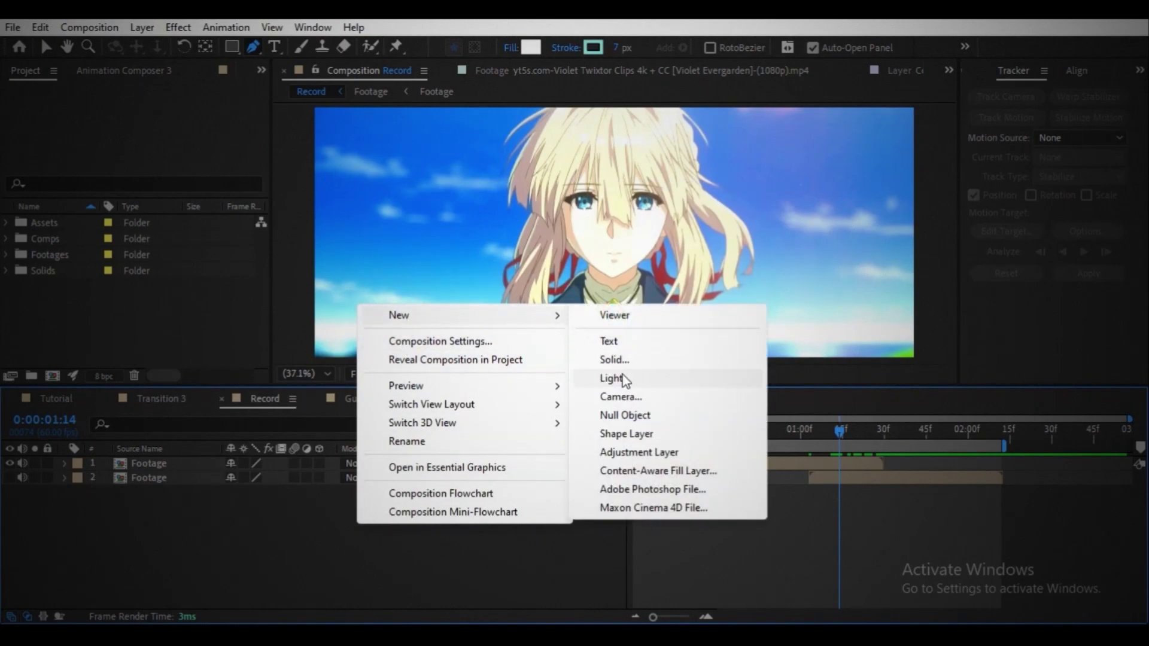
{"action": "left_click", "coordinate": [627, 416]}
{"action": "left_click", "coordinate": [469, 520]}
{"action": "left_click_drag", "start_coordinate": [319, 463], "coordinate": [320, 491]}
Create a camera and parent it to the null object
{"action": "right_click", "coordinate": [324, 518]}
{"action": "mouse_move", "coordinate": [419, 308]}
{"action": "left_click", "coordinate": [547, 392]}
{"action": "left_click", "coordinate": [745, 501]}
{"action": "left_click_drag", "start_coordinate": [155, 483], "coordinate": [186, 464]}
Set a starting Position keyframe on the null object at 0:00:00:54
{"action": "left_click", "coordinate": [159, 465]}
{"action": "left_click_drag", "start_coordinate": [839, 430], "coordinate": [783, 436]}
{"action": "key", "text": "F2"}
{"action": "key", "text": "u"}
{"action": "left_click", "coordinate": [146, 463]}
{"action": "key", "text": "p"}
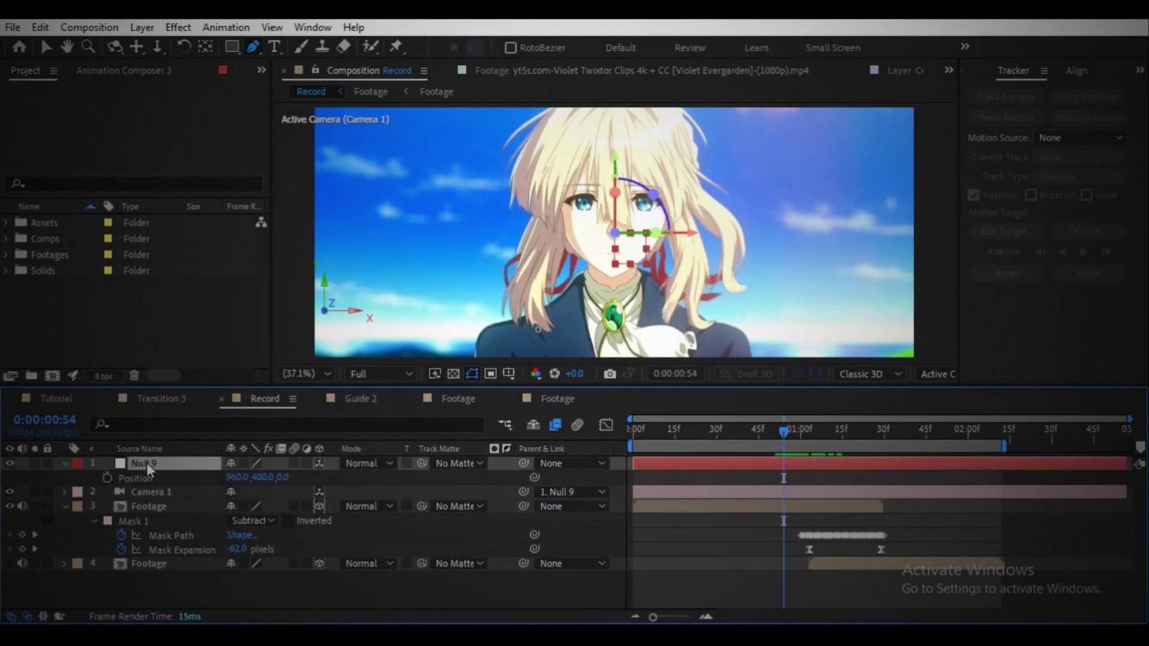
{"action": "left_click", "coordinate": [107, 478]}
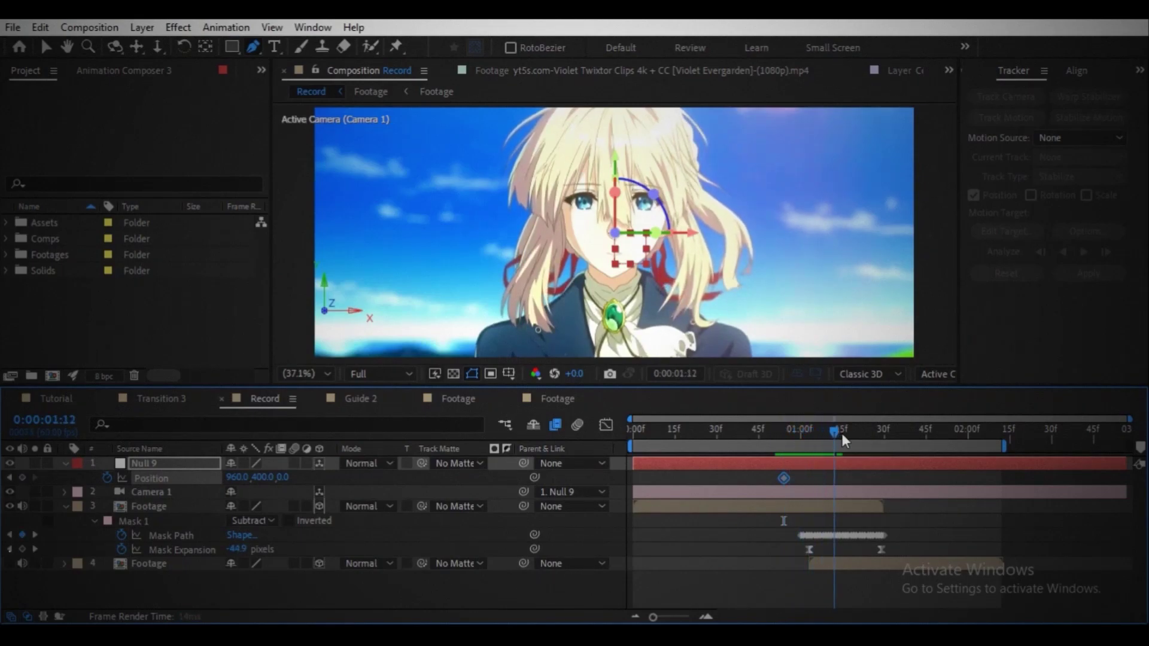
At 0:00:01:29, move the null's Position to about X 1055 and Y 299 and increase Z to push the camera through the masked eye
{"action": "left_click_drag", "start_coordinate": [864, 429], "coordinate": [884, 426]}
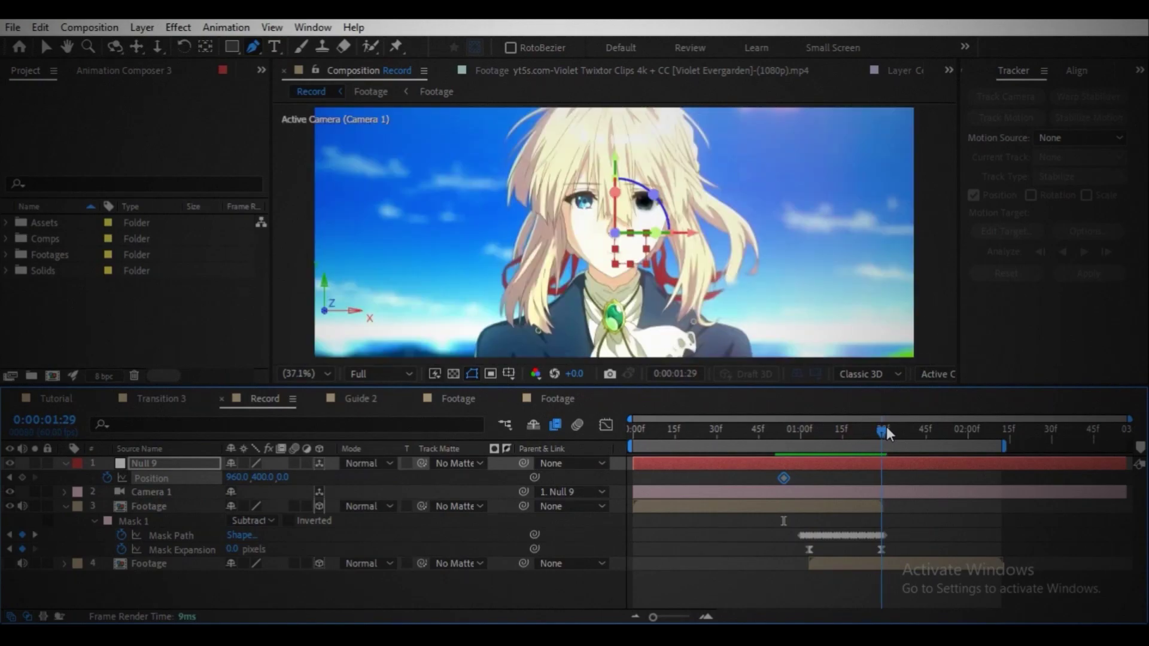
{"action": "left_click_drag", "start_coordinate": [287, 475], "coordinate": [552, 524]}
{"action": "left_click_drag", "start_coordinate": [234, 478], "coordinate": [86, 484]}
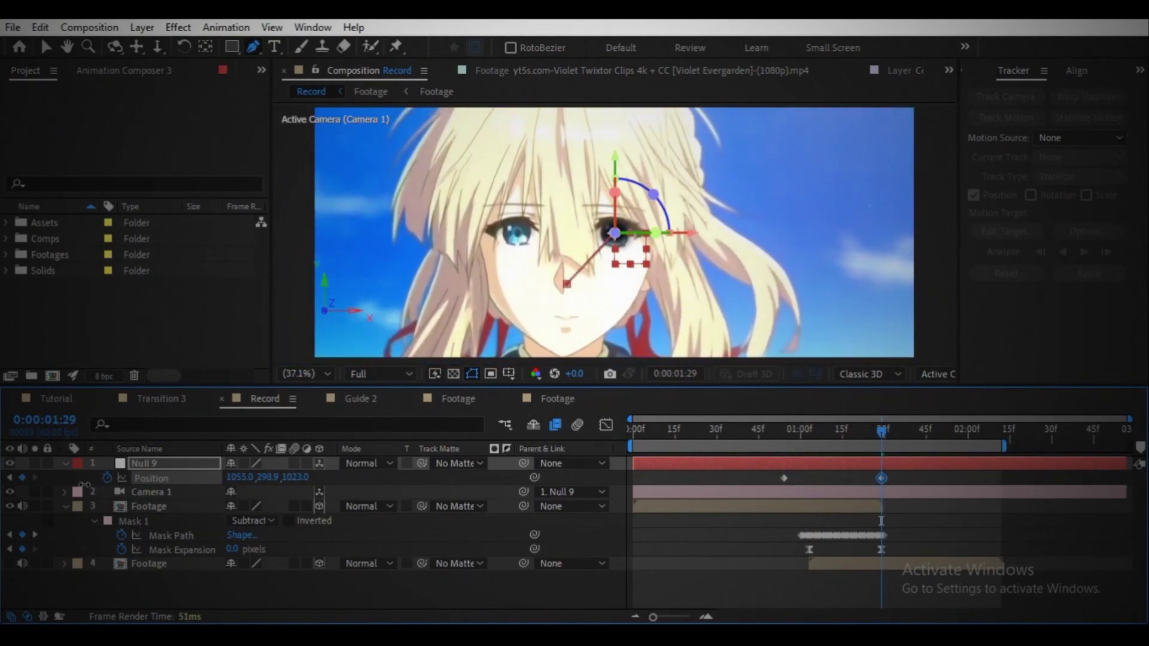
{"action": "left_click_drag", "start_coordinate": [308, 475], "coordinate": [809, 437]}
Apply Easy Ease to both Position keyframes of the null object
{"action": "left_click", "coordinate": [13, 573]}
{"action": "left_click", "coordinate": [307, 373]}
{"action": "left_click", "coordinate": [303, 80]}
{"action": "left_click_drag", "start_coordinate": [771, 474], "coordinate": [884, 479]}
{"action": "key", "text": "F9"}
Reshape the eased keyframes' curve in the Graph Editor to make the camera push sharper in the middle
{"action": "key", "text": "v"}
{"action": "left_click_drag", "start_coordinate": [855, 436], "coordinate": [850, 440]}
{"action": "key", "text": "shift+F3"}
{"action": "scroll", "coordinate": [796, 538], "scroll_direction": "up", "scroll_amount": 2}
{"action": "left_click_drag", "start_coordinate": [725, 549], "coordinate": [970, 589]}
{"action": "left_click_drag", "start_coordinate": [933, 567], "coordinate": [896, 568]}
{"action": "left_click_drag", "start_coordinate": [803, 567], "coordinate": [840, 568]}
{"action": "left_click", "coordinate": [861, 434]}
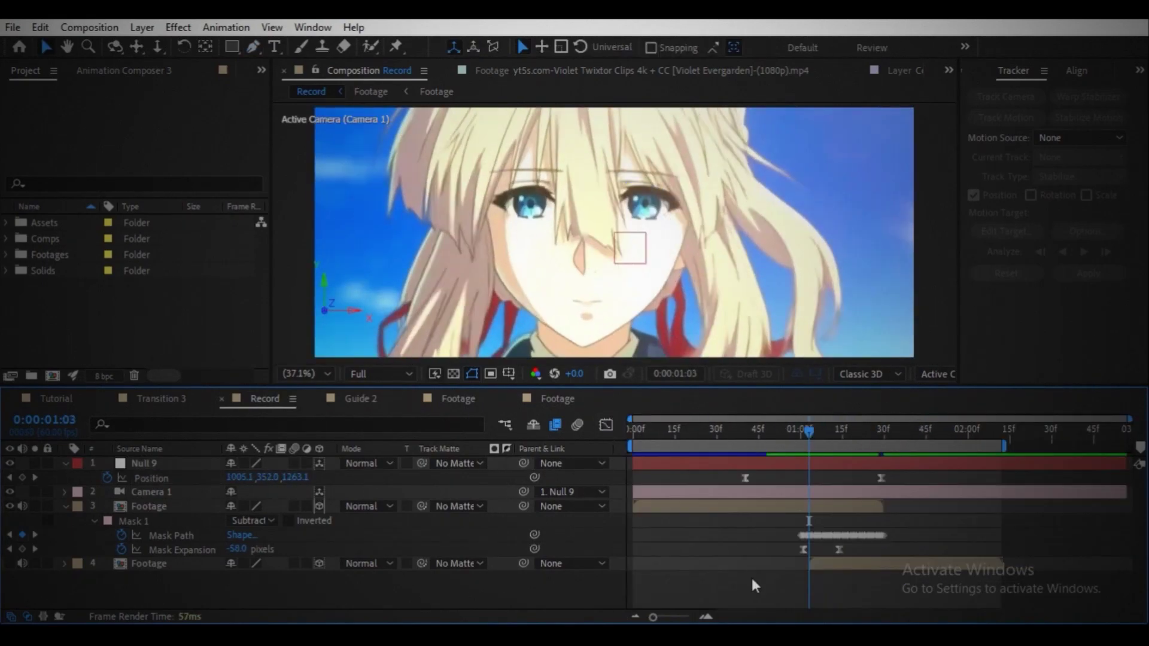
Collapse the layer properties and turn on the visibility of the lower Footage layer
{"action": "key", "text": "u"}
{"action": "left_click_drag", "start_coordinate": [811, 429], "coordinate": [836, 440]}
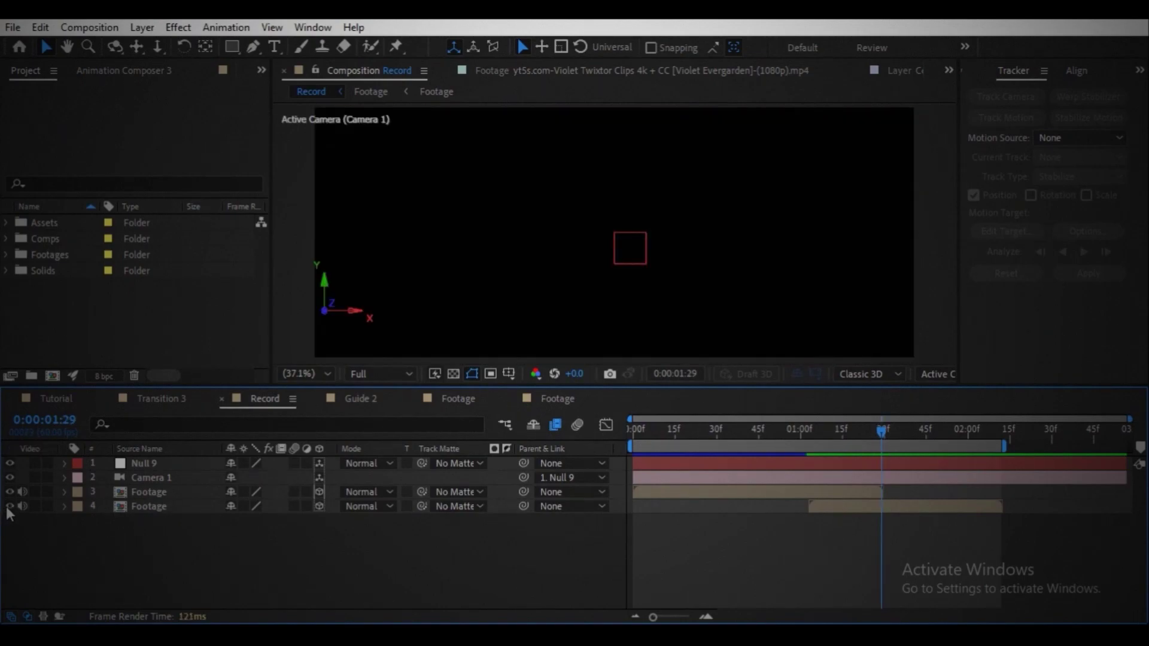
{"action": "left_click", "coordinate": [9, 507]}
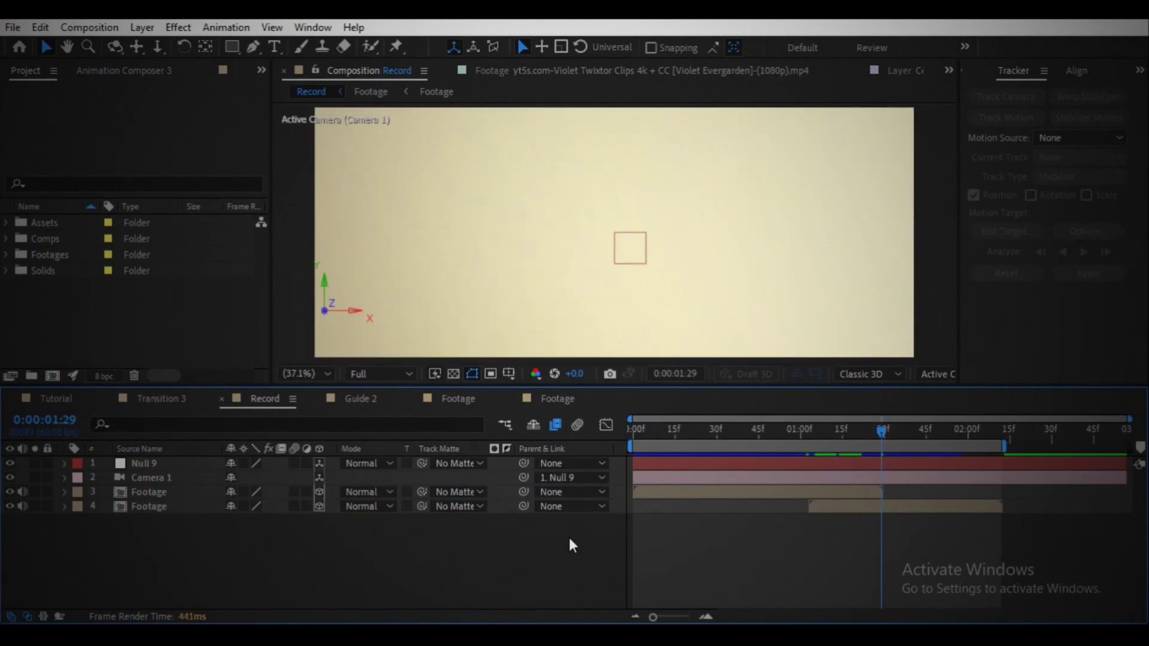
Parent the lower Footage layer to the null so it takes over the null's position, and adjust its parent setting
{"action": "left_click_drag", "start_coordinate": [523, 506], "coordinate": [159, 466]}
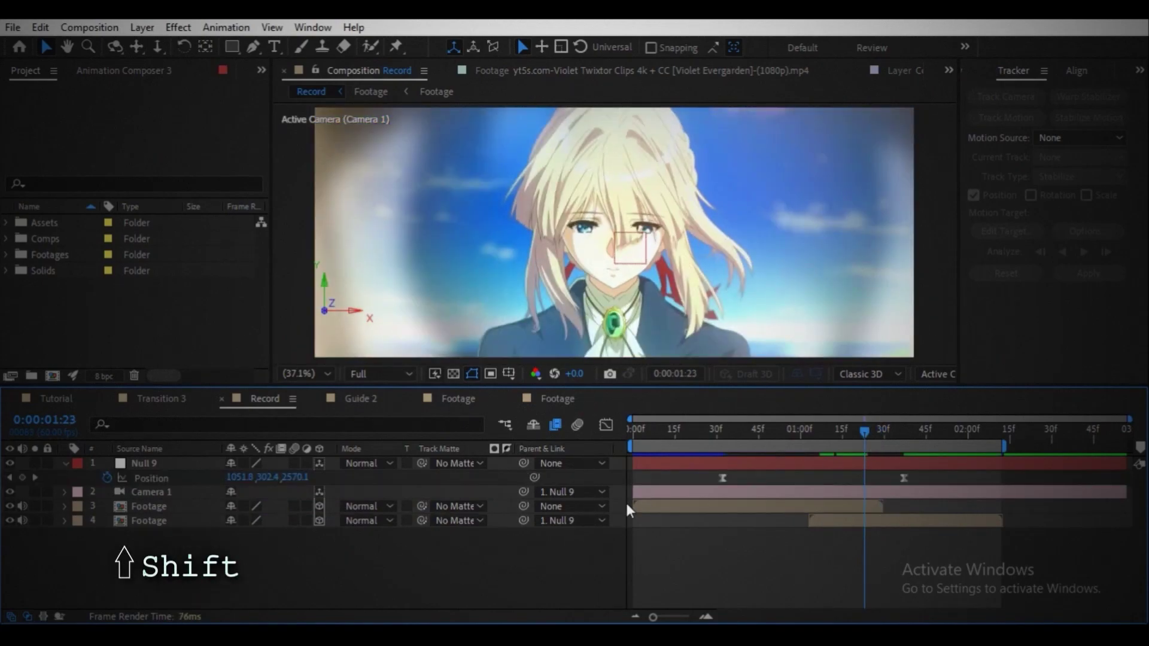
{"action": "left_click", "coordinate": [572, 520]}
{"action": "left_click", "coordinate": [694, 535]}
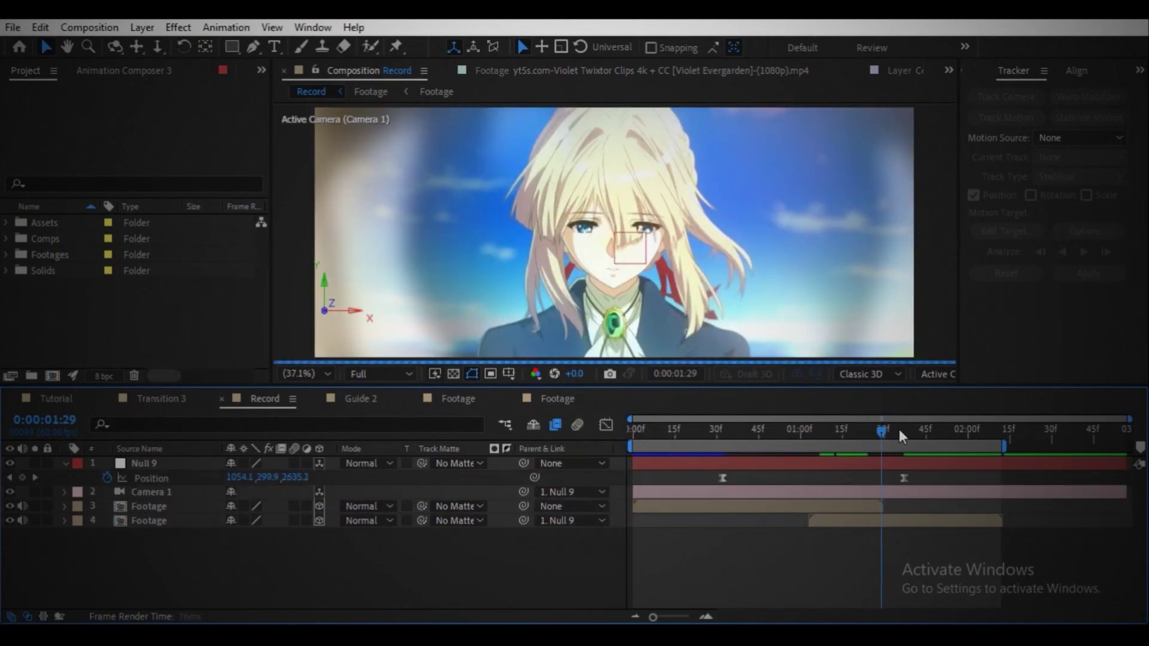
{"action": "left_click", "coordinate": [928, 429]}
{"action": "left_click", "coordinate": [548, 520]}
{"action": "left_click", "coordinate": [569, 421]}
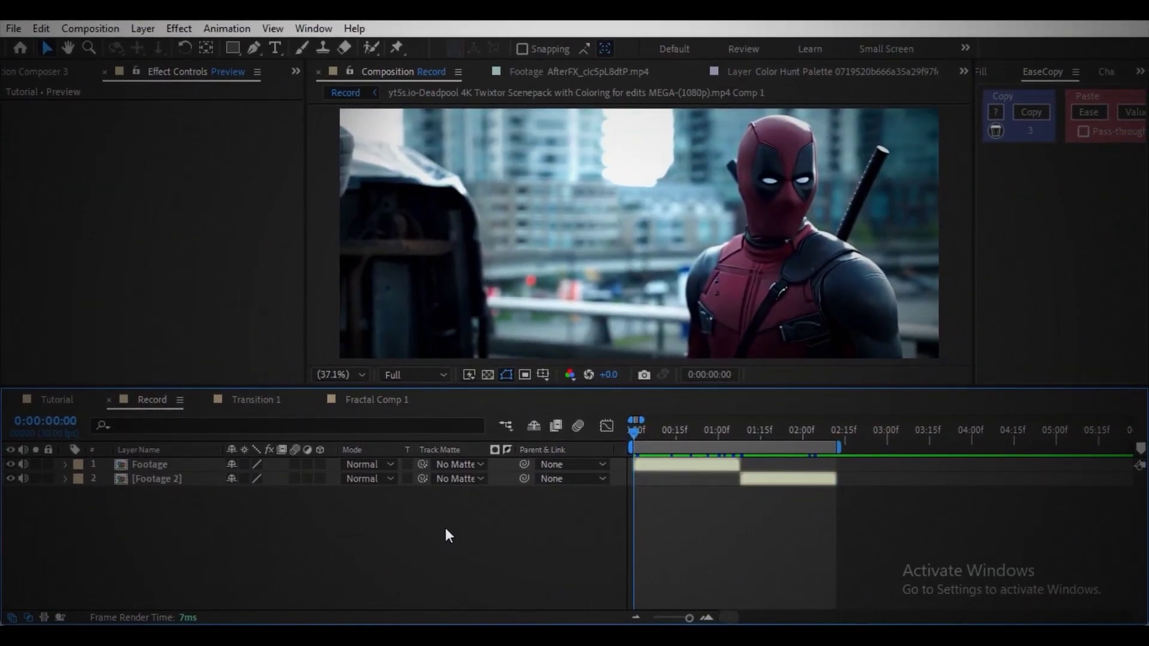
Create a new composition-sized solid named Fractal Map in the Deadpool composition
{"action": "key", "text": "ctrl+y"}
{"action": "type", "text": "F"}
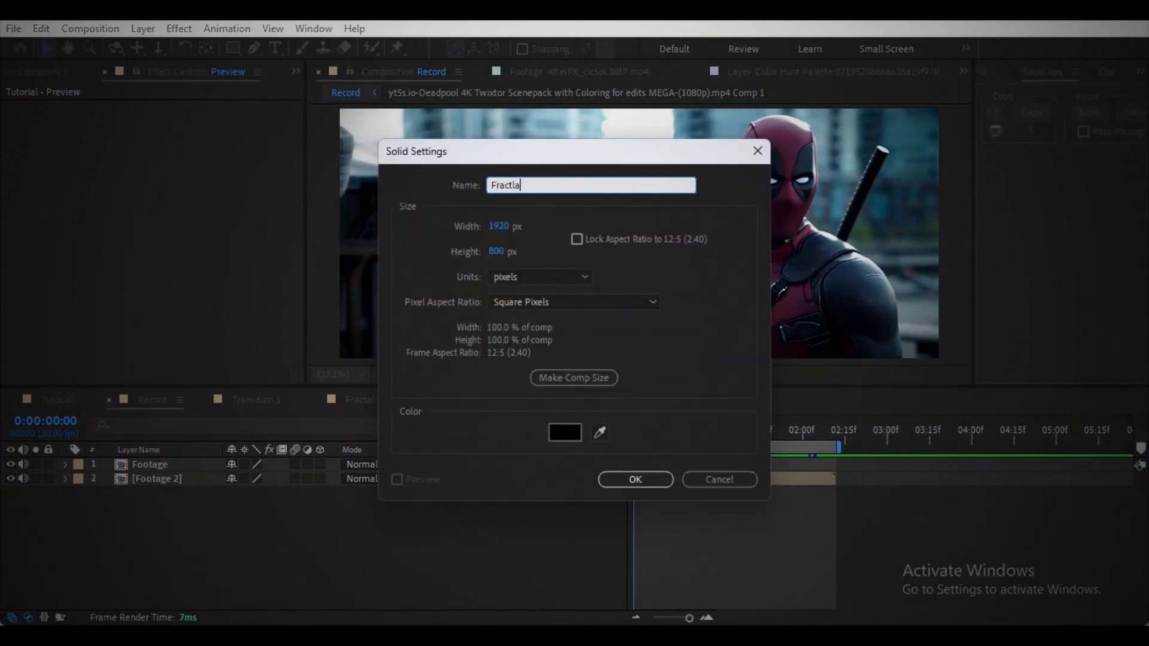
{"action": "type", "text": "ractal Map"}
{"action": "key", "text": "Return"}
Apply the Fractal Noise effect to the Fractal Map solid
{"action": "key", "text": "ctrl+space"}
{"action": "type", "text": "F"}
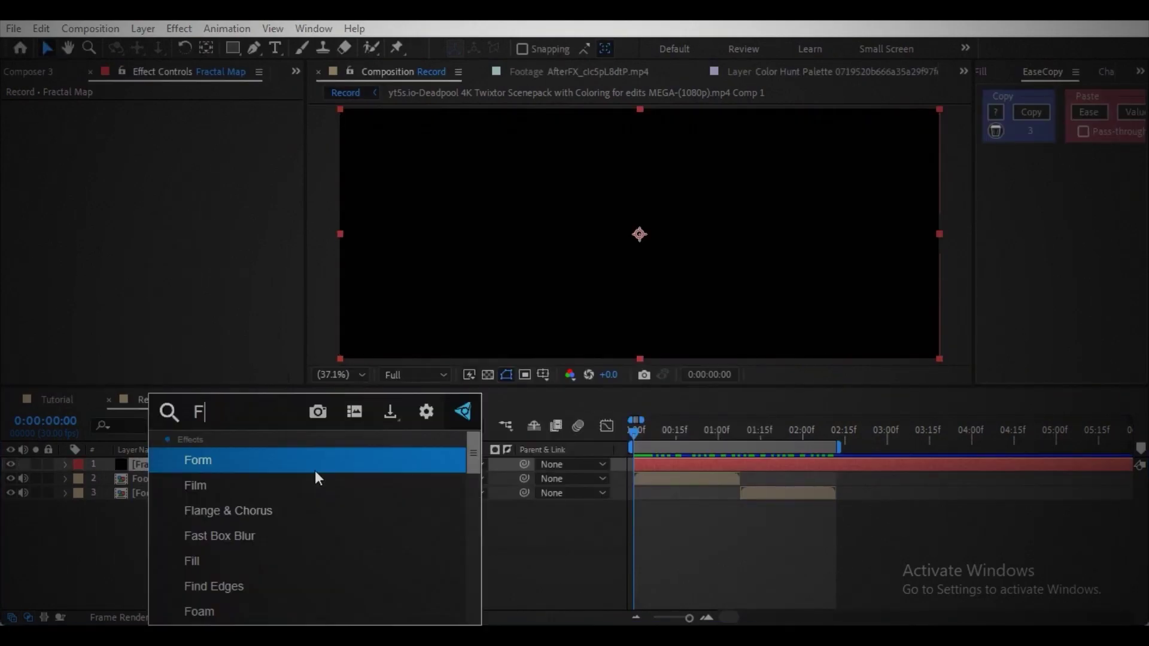
{"action": "type", "text": "ractal noise"}
{"action": "key", "text": "Return"}
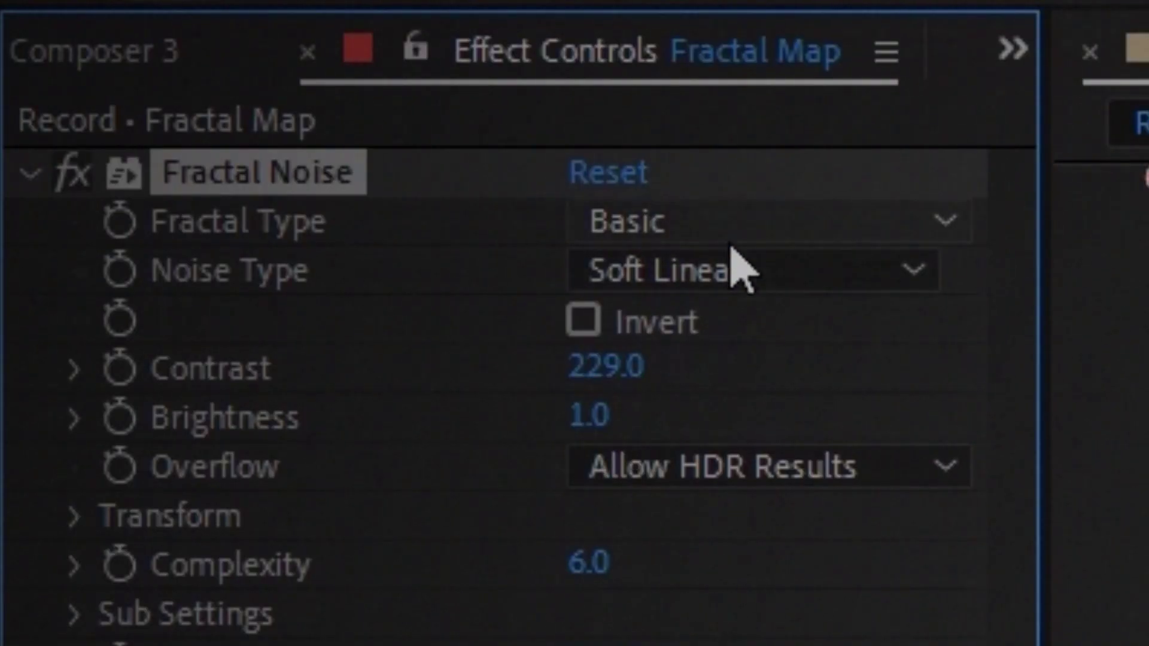
Set the Fractal Noise type to Block, with uniform scaling off, scale width 600 and scale height 20
{"action": "left_click", "coordinate": [739, 269]}
{"action": "left_click", "coordinate": [755, 338]}
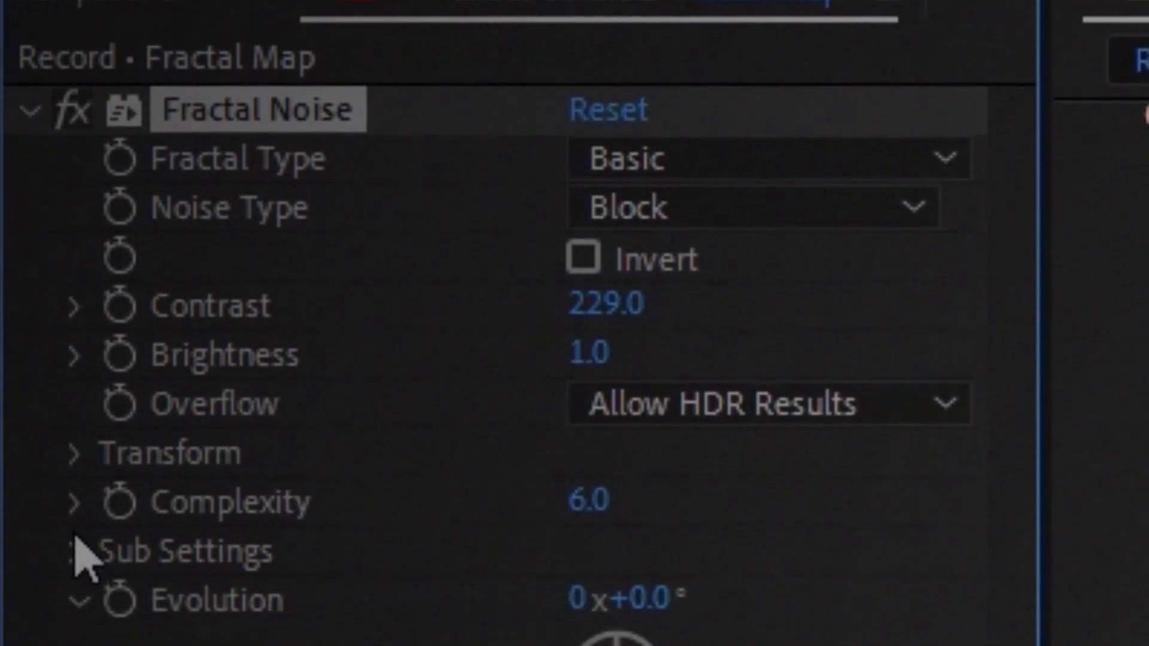
{"action": "left_click", "coordinate": [74, 222]}
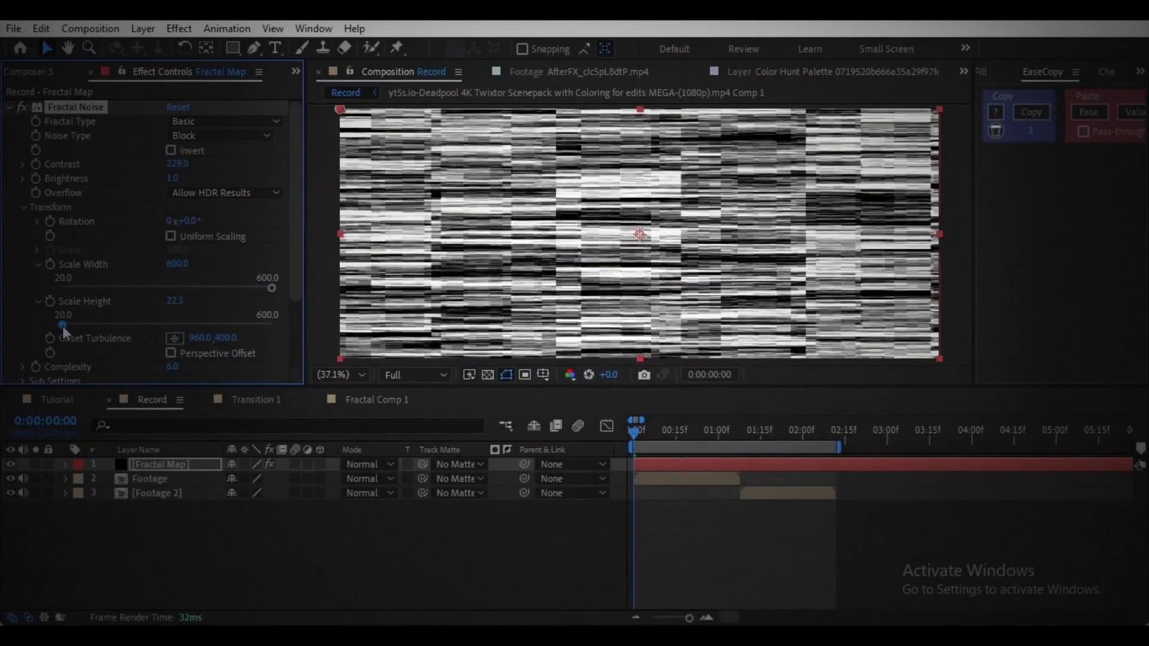
Animate the Fractal Noise Evolution with the expression time*500 and preview the result
{"action": "left_click", "coordinate": [9, 109]}
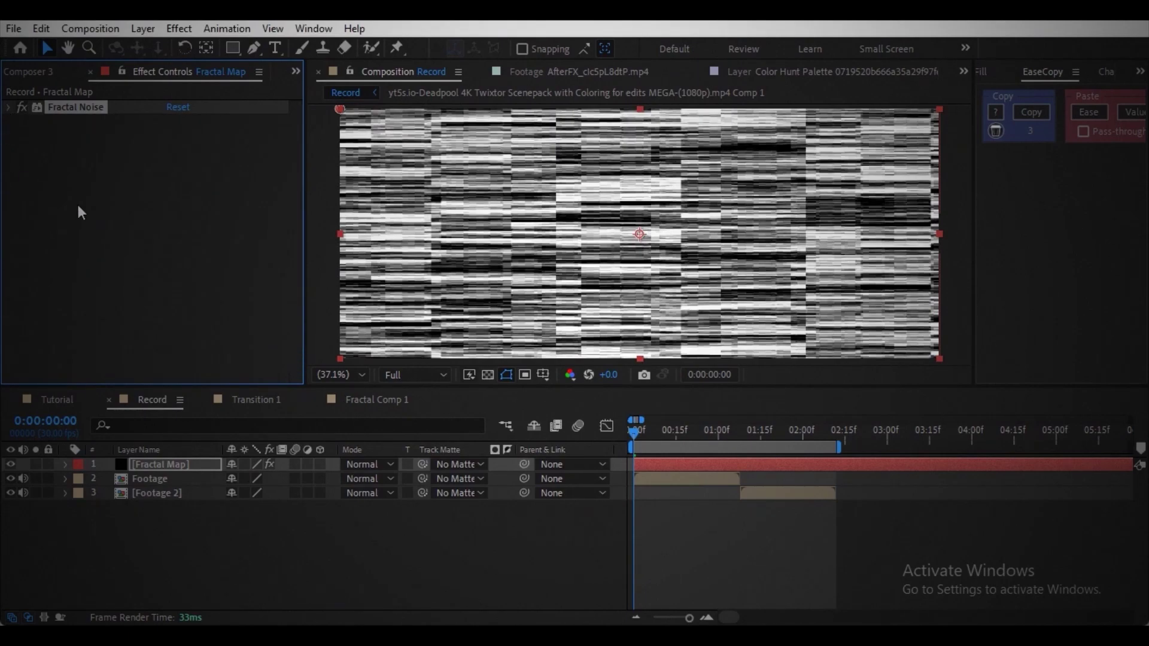
{"action": "left_click", "coordinate": [9, 108]}
{"action": "scroll", "coordinate": [20, 233], "scroll_direction": "down", "scroll_amount": 3}
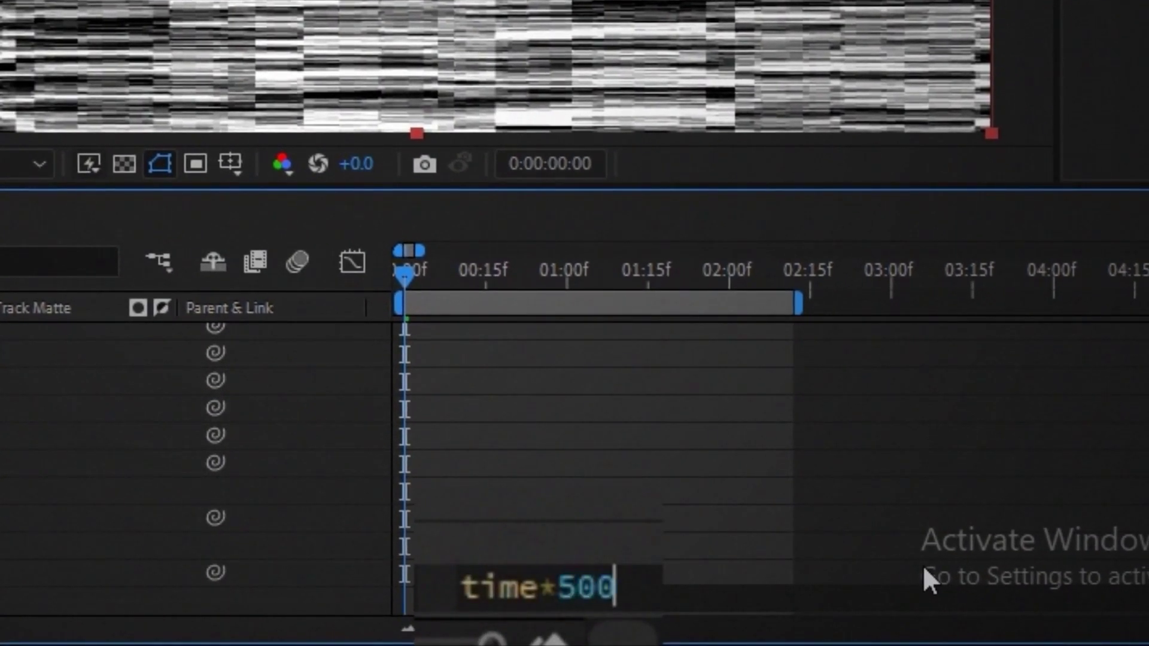
{"action": "left_click", "coordinate": [702, 495]}
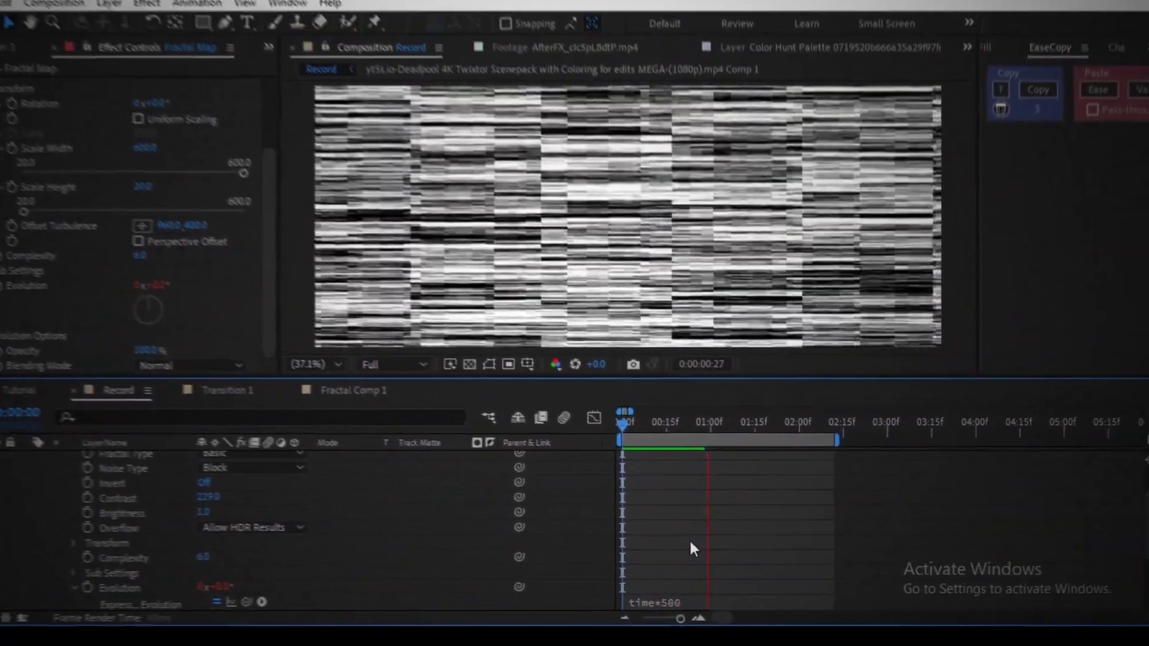
Trim the Fractal Map layer to end with the second clip and place it below both footage layers
{"action": "key", "text": "space"}
{"action": "key", "text": "u"}
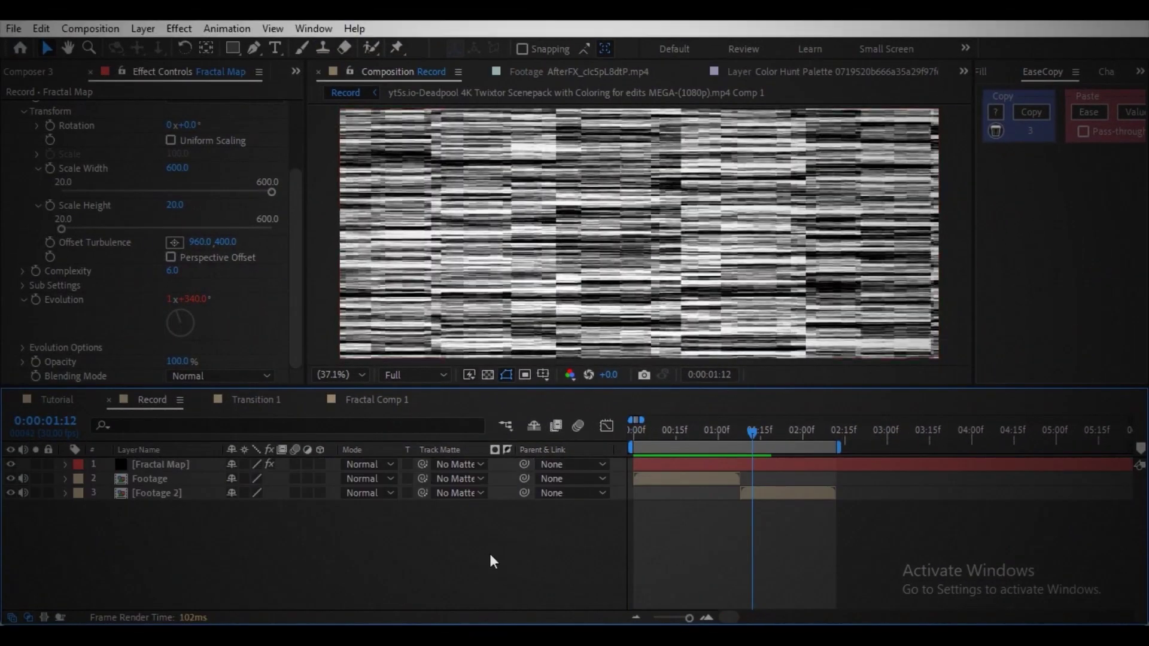
{"action": "left_click_drag", "start_coordinate": [700, 368], "coordinate": [811, 370]}
{"action": "left_click", "coordinate": [807, 464]}
{"action": "key", "text": "alt+bracketright"}
{"action": "left_click_drag", "start_coordinate": [163, 459], "coordinate": [198, 526]}
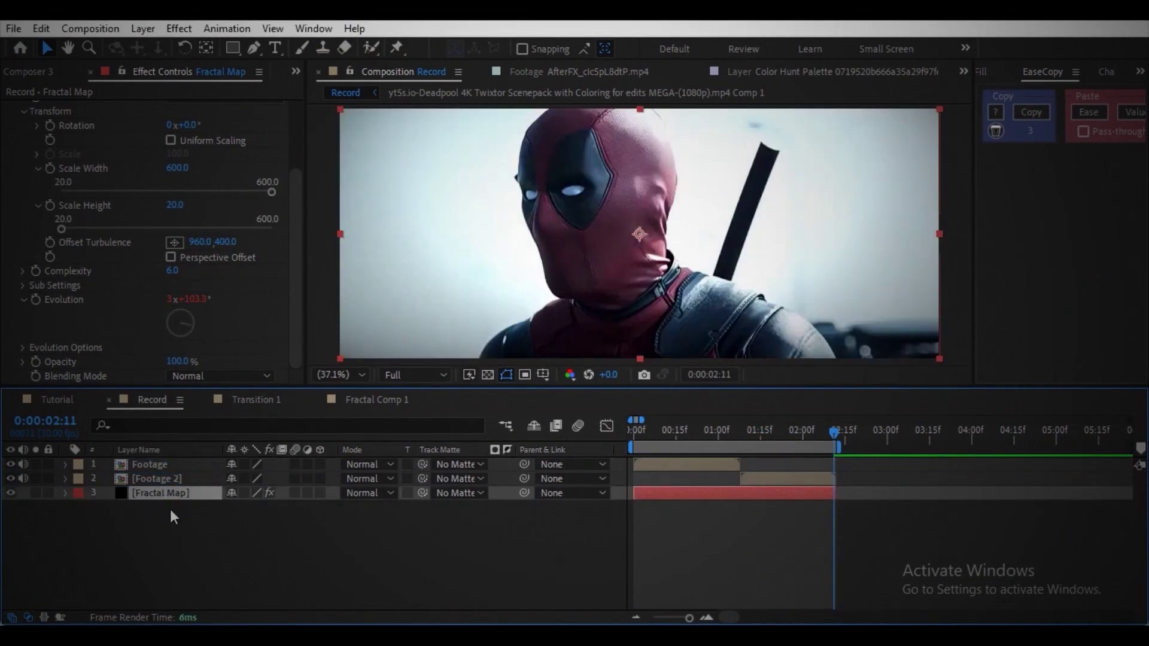
Add an adjustment layer named Displacement Map near the start of the composition and apply the Displacement Map effect to it
{"action": "left_click_drag", "start_coordinate": [795, 426], "coordinate": [638, 449]}
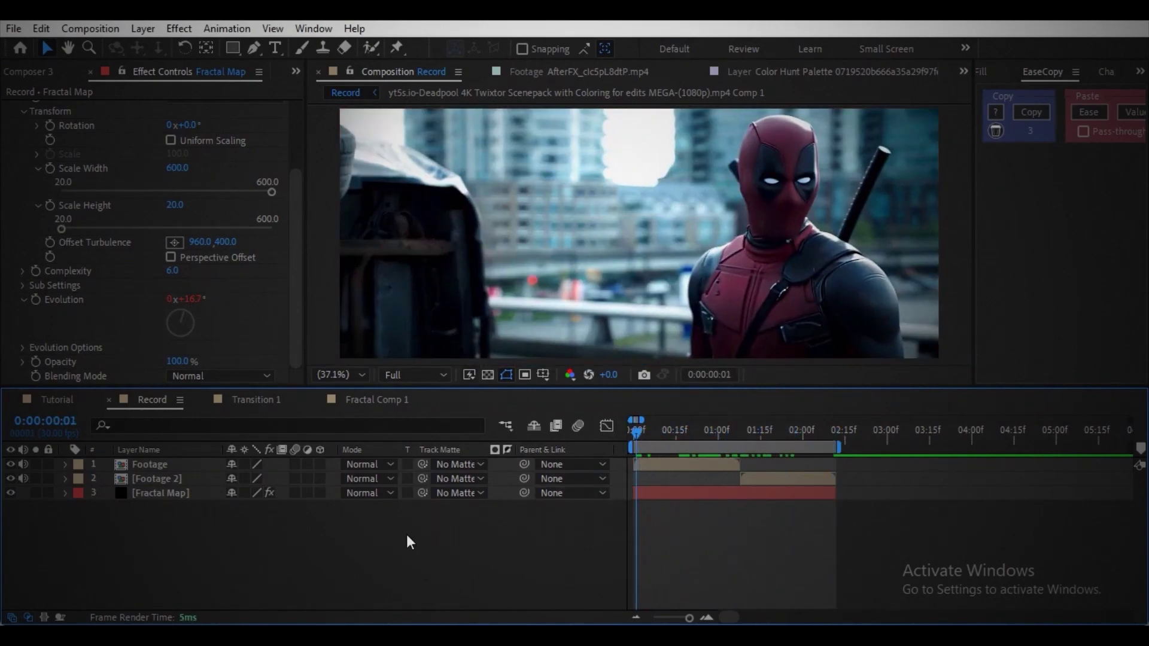
{"action": "key", "text": "ctrl+alt+y"}
{"action": "key", "text": "Return"}
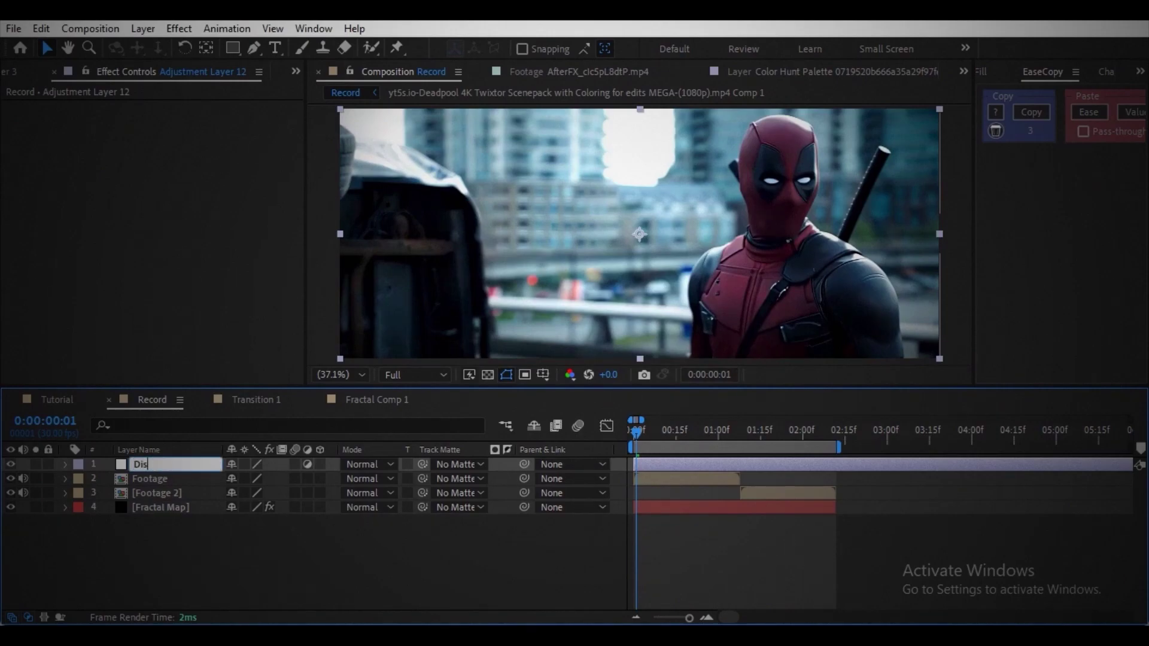
{"action": "key", "text": "ctrl+space"}
{"action": "type", "text": "disp"}
{"action": "key", "text": "Return"}
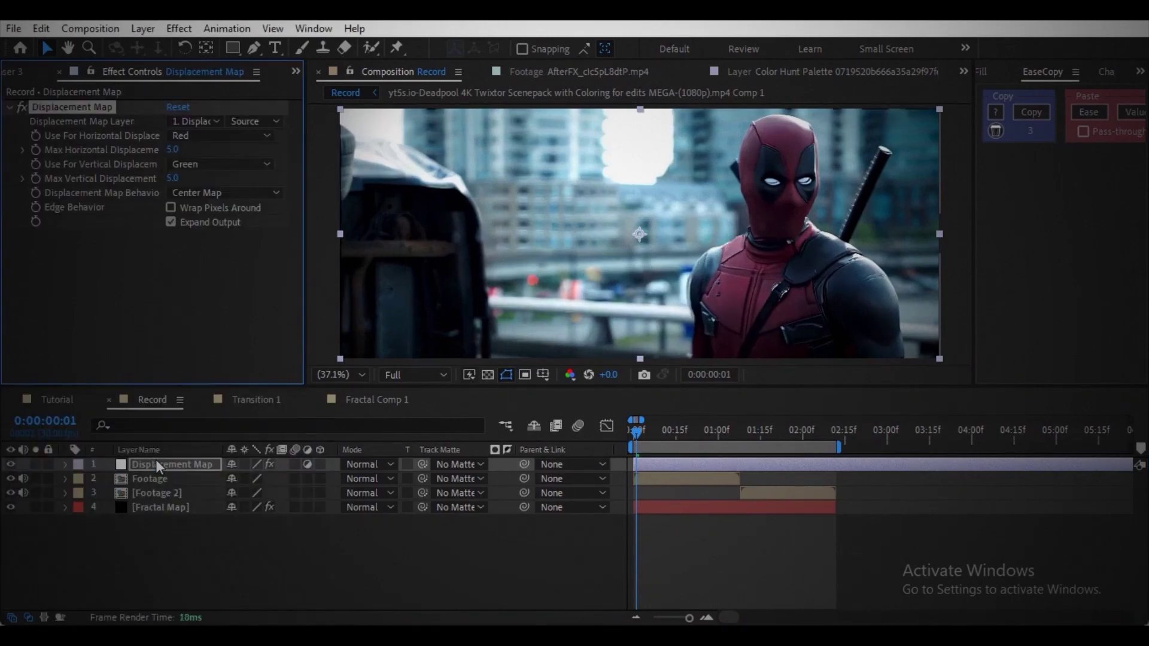
Set max horizontal displacement to 78 and vertical to -7, using the Fractal Map layer with Effects & Masks as the displacement map
{"action": "left_click_drag", "start_coordinate": [172, 149], "coordinate": [234, 150]}
{"action": "mouse_move", "coordinate": [174, 178]}
{"action": "left_mouse_down"}
{"action": "mouse_move", "coordinate": [191, 179]}
{"action": "mouse_move", "coordinate": [165, 178]}
{"action": "left_mouse_up"}
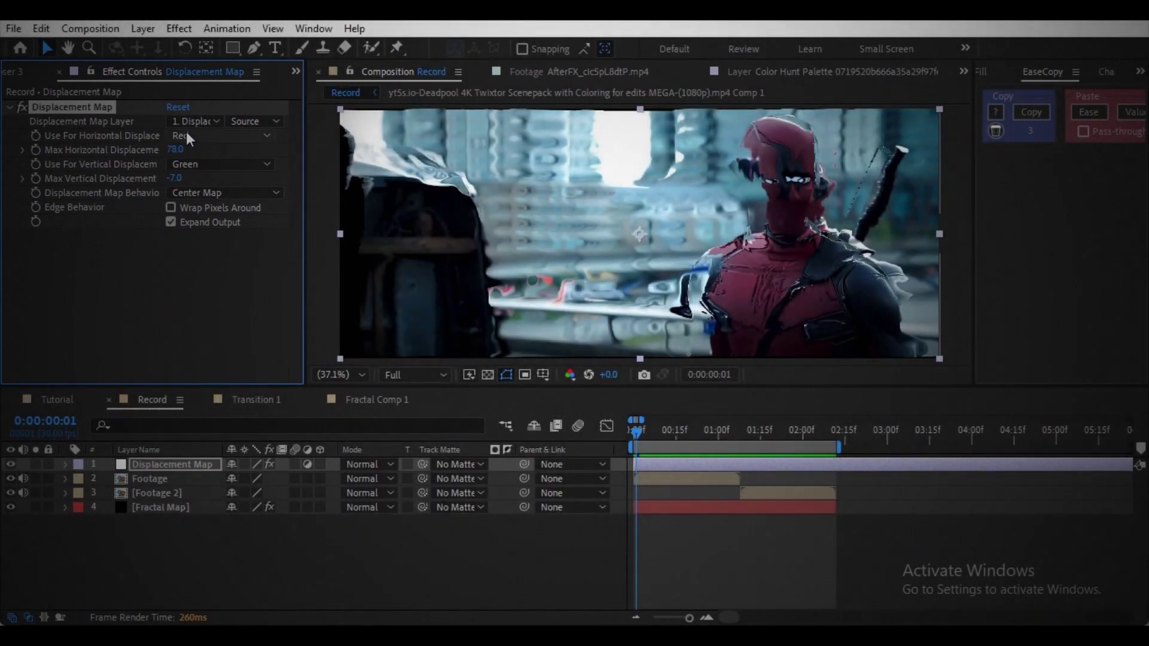
{"action": "left_click", "coordinate": [189, 123]}
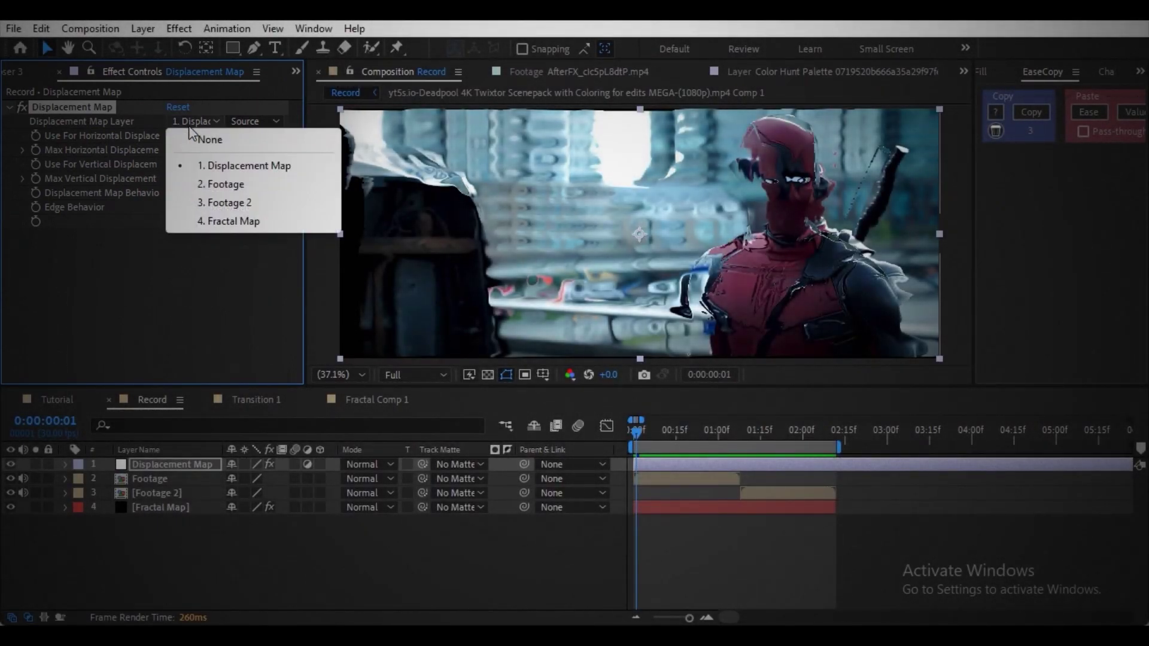
{"action": "left_click", "coordinate": [222, 221]}
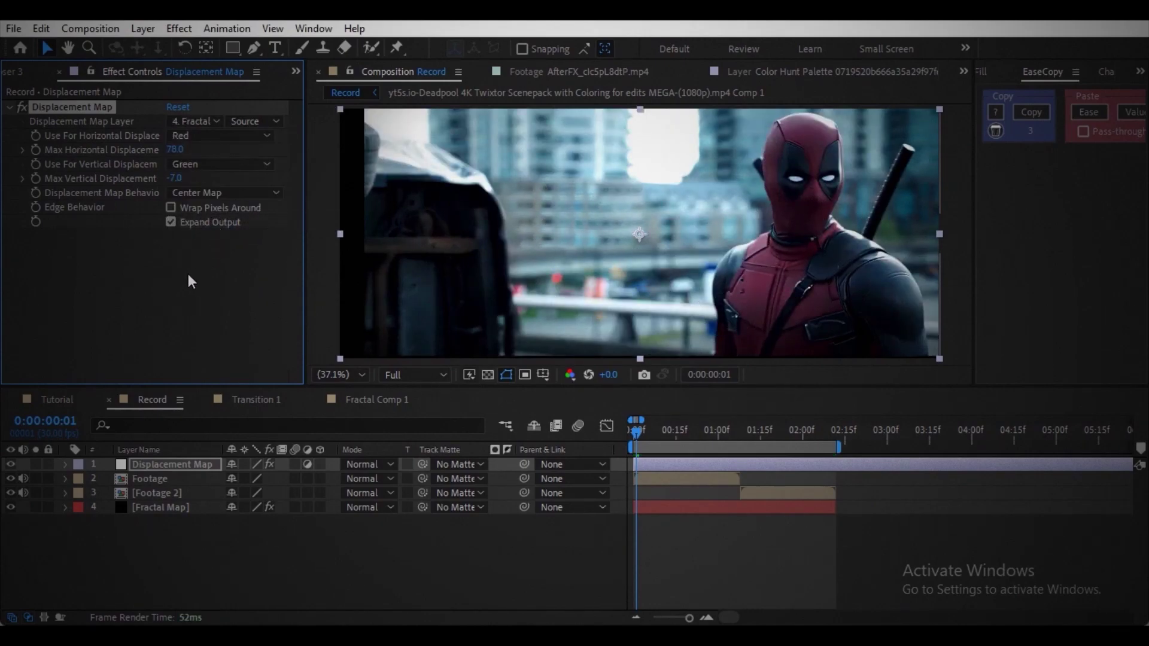
{"action": "left_click", "coordinate": [236, 122]}
{"action": "left_click", "coordinate": [277, 176]}
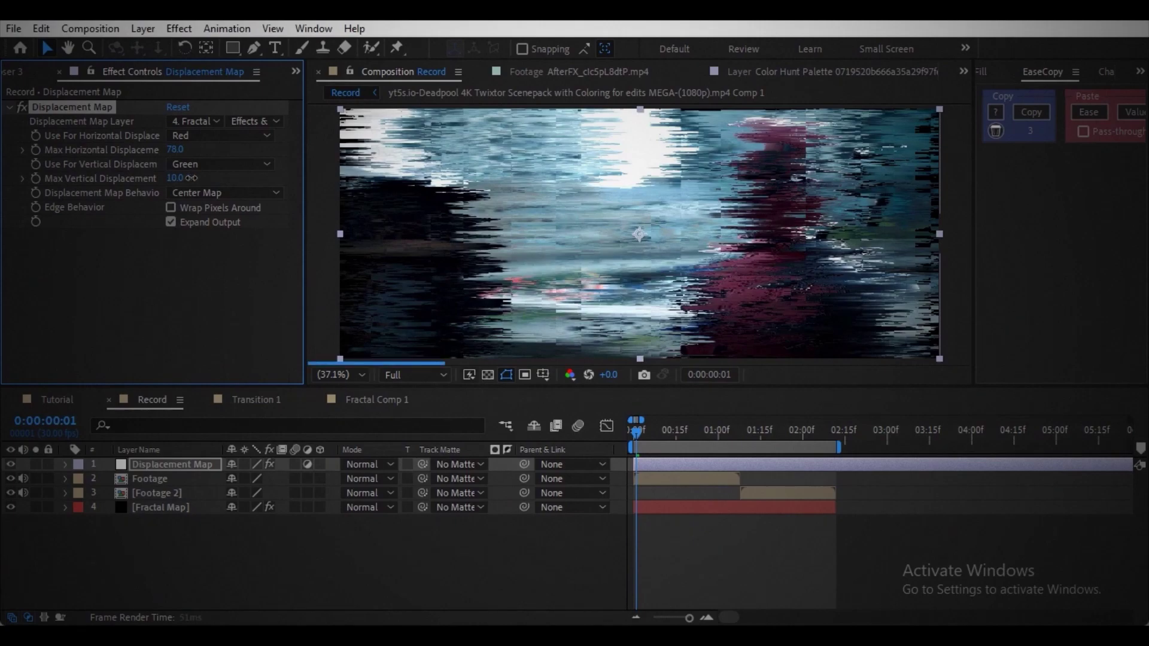
Set the max horizontal displacement to 84 and max vertical displacement to 43, and wrap pixels around the edges
{"action": "left_click_drag", "start_coordinate": [191, 178], "coordinate": [211, 179]}
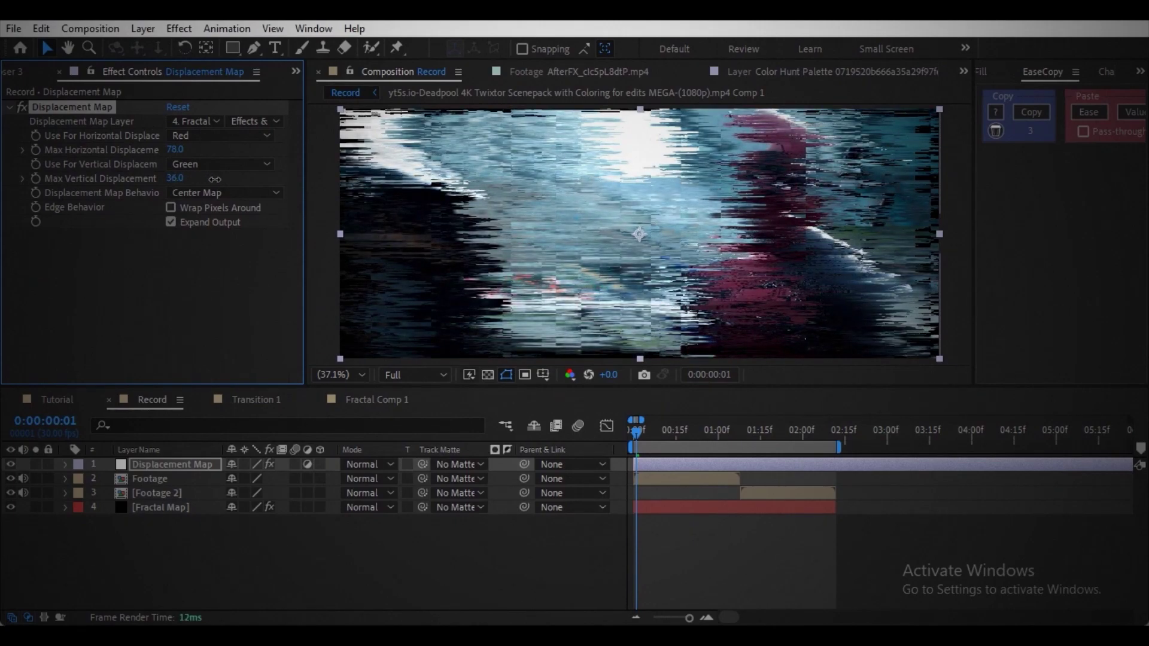
{"action": "left_click_drag", "start_coordinate": [214, 179], "coordinate": [186, 156]}
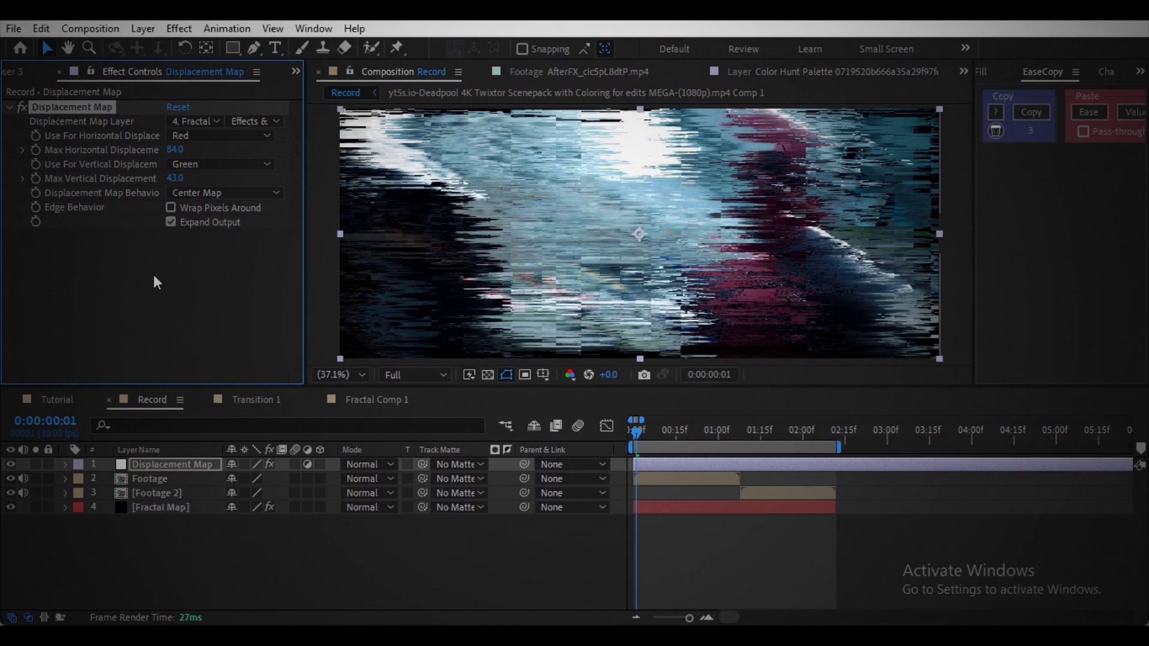
{"action": "left_click", "coordinate": [171, 208]}
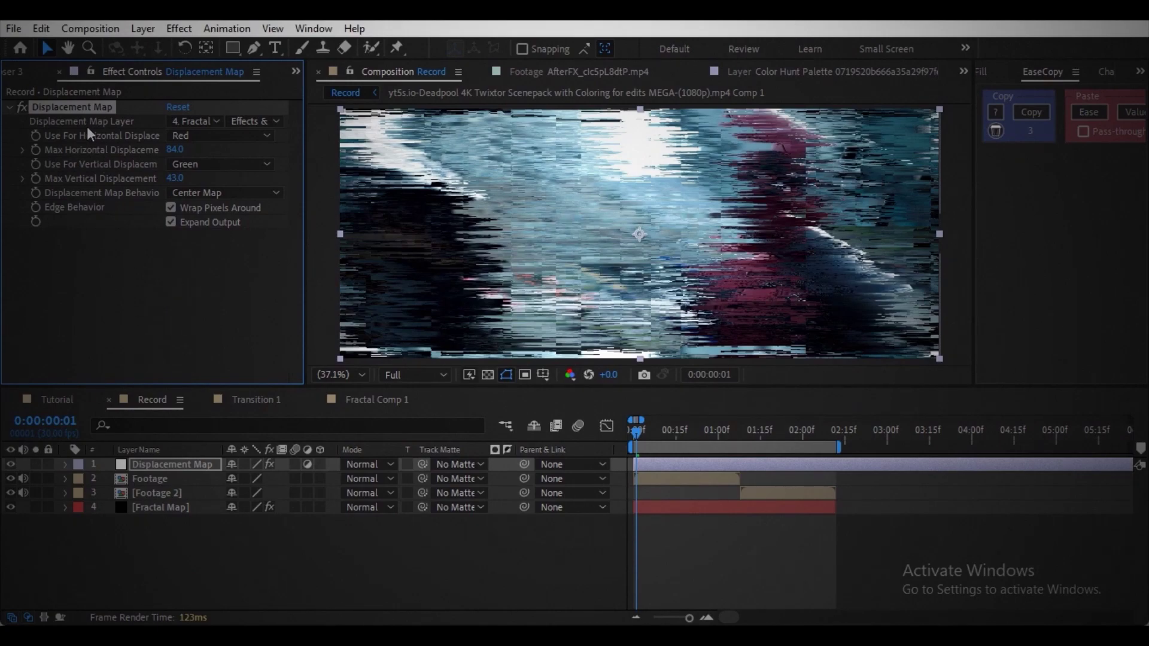
Duplicate the Displacement Map effect and enable keyframing for the max horizontal and vertical displacement of both copies
{"action": "key", "text": "ctrl+d"}
{"action": "left_click", "coordinate": [86, 366]}
{"action": "left_click_drag", "start_coordinate": [638, 434], "coordinate": [700, 443]}
{"action": "left_click", "coordinate": [35, 149]}
{"action": "left_click", "coordinate": [35, 178]}
{"action": "left_click", "coordinate": [36, 279]}
{"action": "left_click", "coordinate": [35, 306]}
{"action": "key", "text": "u"}
Set the max horizontal and vertical displacement of both effects to 0 at the beginning of the transition
{"action": "left_click", "coordinate": [185, 494]}
{"action": "left_click", "coordinate": [189, 535], "text": "ctrl"}
{"action": "left_click", "coordinate": [233, 493]}
{"action": "type", "text": "0"}
{"action": "left_click", "coordinate": [204, 508]}
{"action": "left_click", "coordinate": [204, 509]}
{"action": "left_click", "coordinate": [201, 550], "text": "ctrl"}
{"action": "left_click", "coordinate": [233, 549]}
{"action": "type", "text": "0"}
Copy the zero displacement keyframes to 0:00:01:21 and apply Easy Ease to the displacement keyframes
{"action": "left_click", "coordinate": [307, 518]}
{"action": "left_click_drag", "start_coordinate": [682, 484], "coordinate": [715, 556]}
{"action": "left_click_drag", "start_coordinate": [703, 433], "coordinate": [783, 438]}
{"action": "key", "text": "ctrl+v"}
{"action": "mouse_move", "coordinate": [679, 482]}
{"action": "left_mouse_down"}
{"action": "mouse_move", "coordinate": [786, 553]}
{"action": "mouse_move", "coordinate": [670, 482]}
{"action": "left_mouse_up"}
{"action": "key", "text": "F9"}
Reshape the displacement value curves so they rise steeply to the peak at the cut and fall off sharply after it
{"action": "left_click", "coordinate": [606, 426]}
{"action": "key", "text": "grave"}
{"action": "scroll", "coordinate": [694, 487], "scroll_direction": "up", "scroll_amount": 4}
{"action": "scroll", "coordinate": [694, 486], "scroll_direction": "right", "scroll_amount": 2}
{"action": "left_click_drag", "start_coordinate": [757, 411], "coordinate": [973, 156]}
{"action": "left_click_drag", "start_coordinate": [873, 161], "coordinate": [756, 363]}
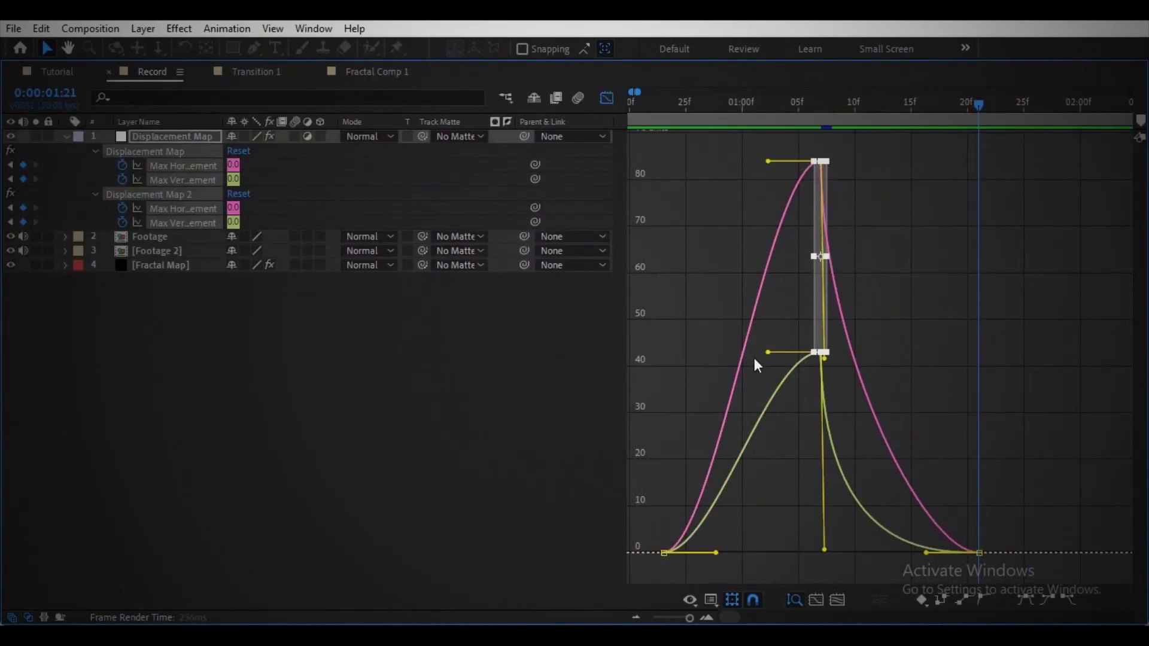
{"action": "left_click_drag", "start_coordinate": [768, 161], "coordinate": [862, 353]}
{"action": "left_click_drag", "start_coordinate": [998, 528], "coordinate": [843, 546]}
{"action": "left_click", "coordinate": [663, 547]}
{"action": "left_click_drag", "start_coordinate": [715, 547], "coordinate": [744, 549]}
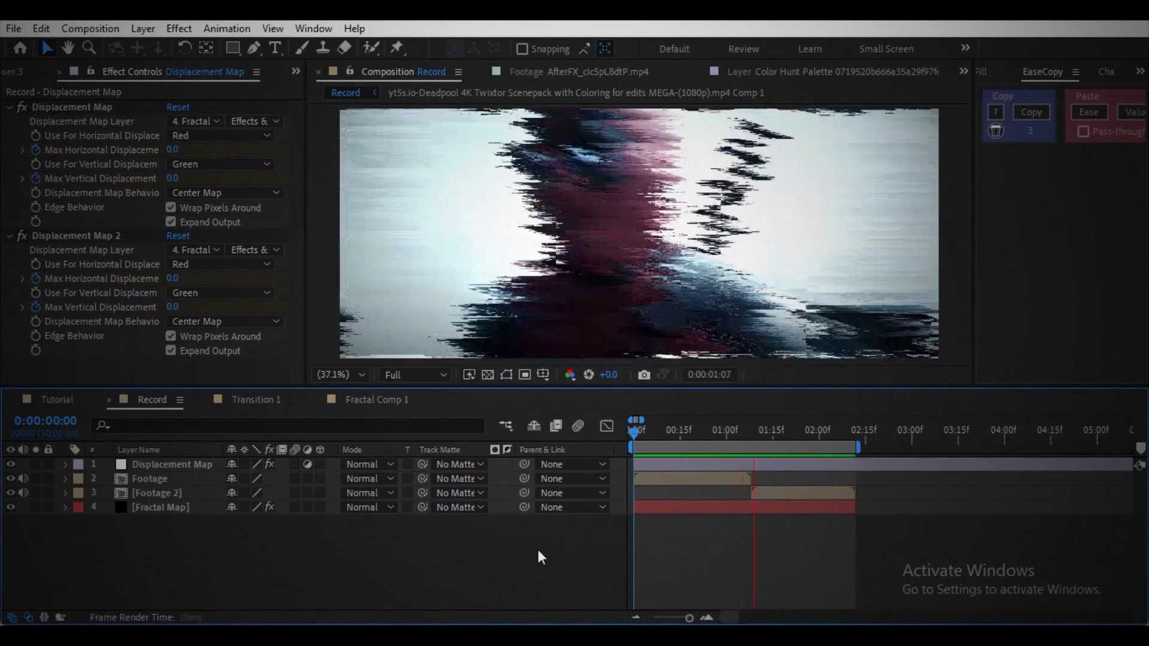
Add an adjustment layer named Chromatic aberration with VR Chromatic Aberrations set to red -93, green 3 and blue 24
{"action": "mouse_move", "coordinate": [633, 436]}
{"action": "left_mouse_down"}
{"action": "mouse_move", "coordinate": [731, 438]}
{"action": "mouse_move", "coordinate": [633, 438]}
{"action": "left_mouse_up"}
{"action": "key", "text": "ctrl+alt+y"}
{"action": "key", "text": "Return"}
{"action": "type", "text": "Chromatic aberration"}
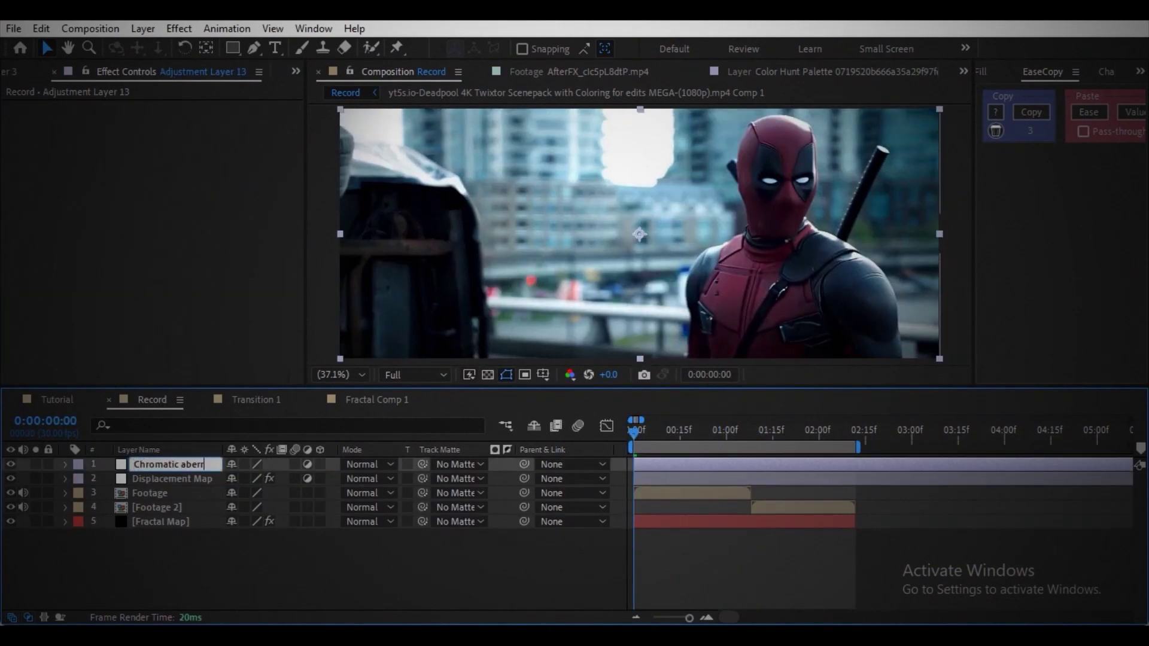
{"action": "key", "text": "Return"}
{"action": "key", "text": "ctrl+space"}
{"action": "type", "text": "vr"}
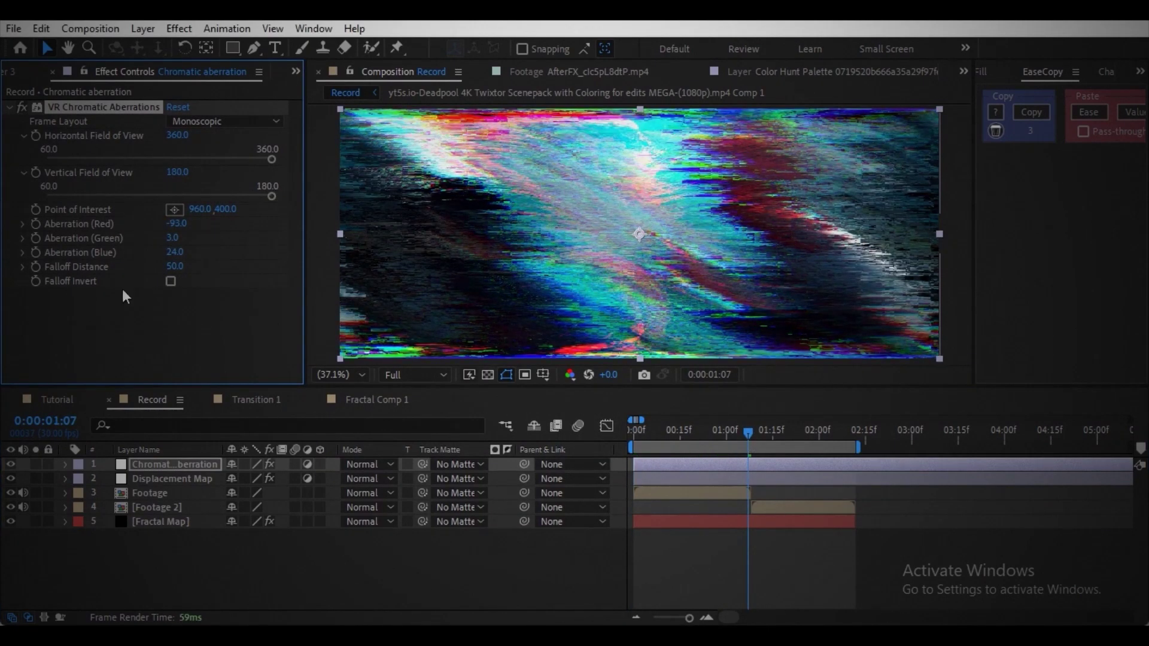
Animate the Chromatic aberration layer's opacity with three keyframes matching the displacement timing and easing, ending at 0%
{"action": "left_click", "coordinate": [706, 435]}
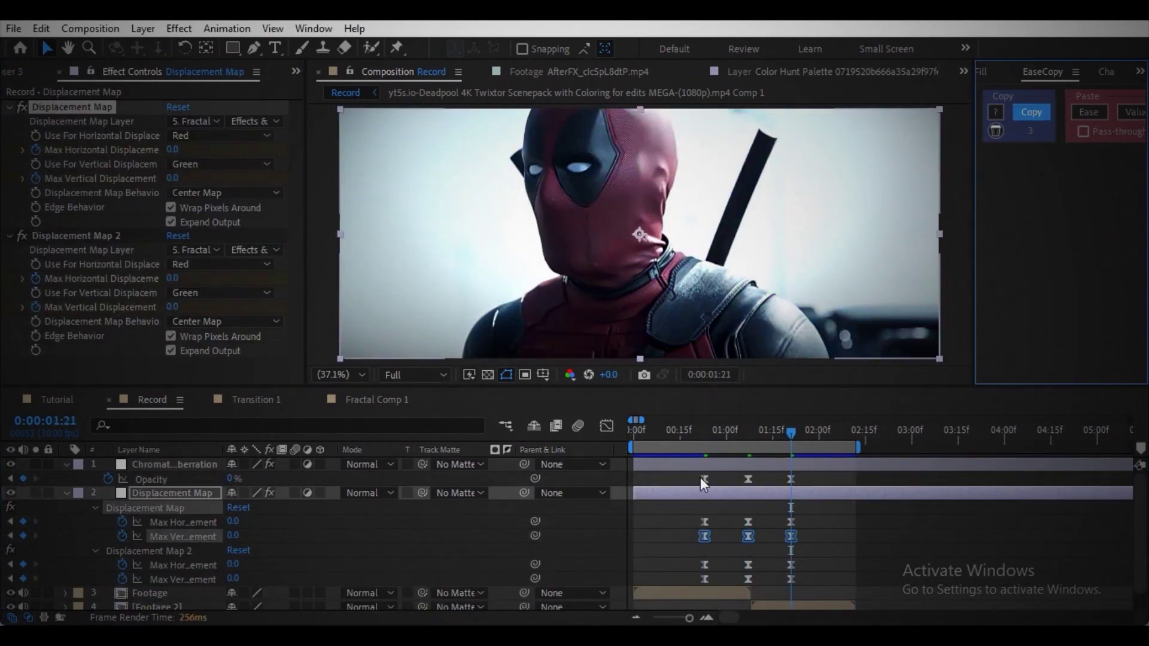
{"action": "left_click_drag", "start_coordinate": [718, 447], "coordinate": [760, 447]}
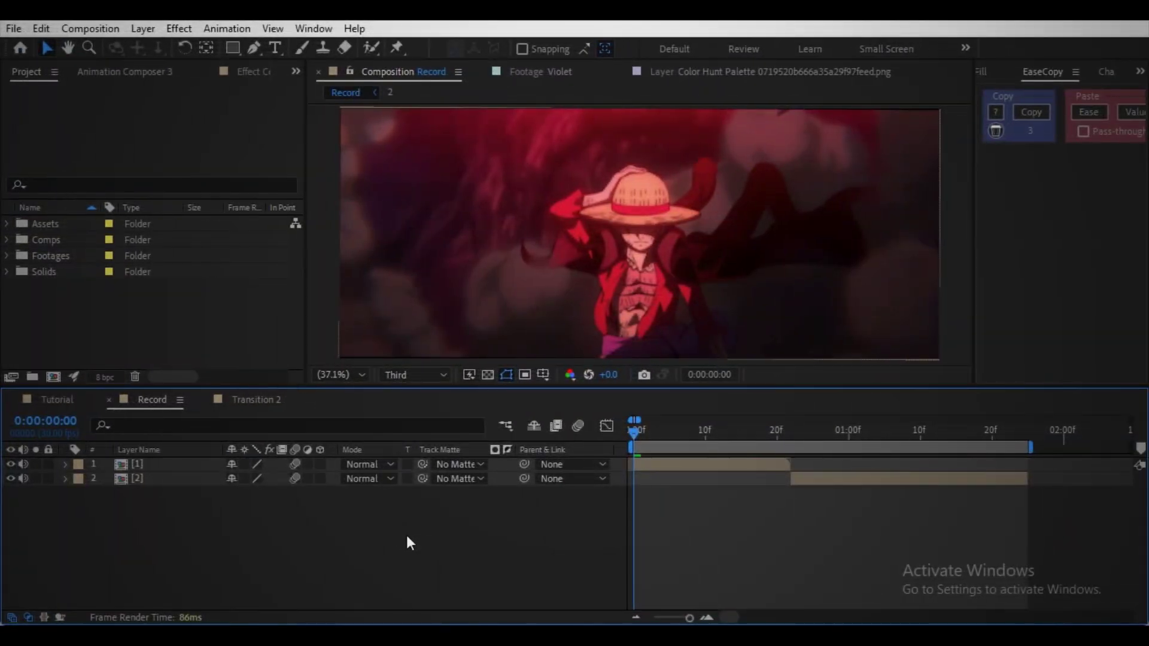
Create a null object, split it at the cut at 0:00:00:22, and place each trimmed half above its clip
{"action": "key", "text": "ctrl+alt+shift+y"}
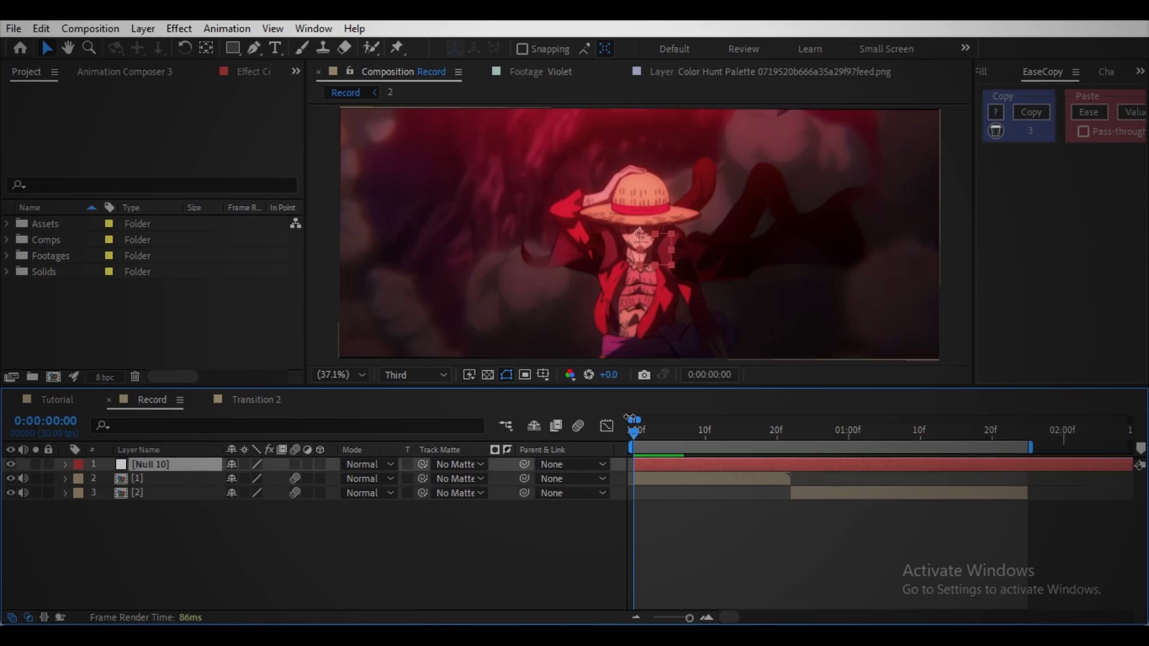
{"action": "left_click_drag", "start_coordinate": [634, 430], "coordinate": [791, 432]}
{"action": "key", "text": "ctrl+shift+d"}
{"action": "left_click_drag", "start_coordinate": [174, 464], "coordinate": [174, 500]}
{"action": "left_click_drag", "start_coordinate": [790, 432], "coordinate": [633, 461]}
{"action": "key", "text": "alt+]"}
Parent clip 2 to the second null and clip 1 to the first null
{"action": "left_click", "coordinate": [329, 562]}
{"action": "left_click_drag", "start_coordinate": [524, 506], "coordinate": [182, 493]}
{"action": "left_click_drag", "start_coordinate": [525, 478], "coordinate": [157, 465]}
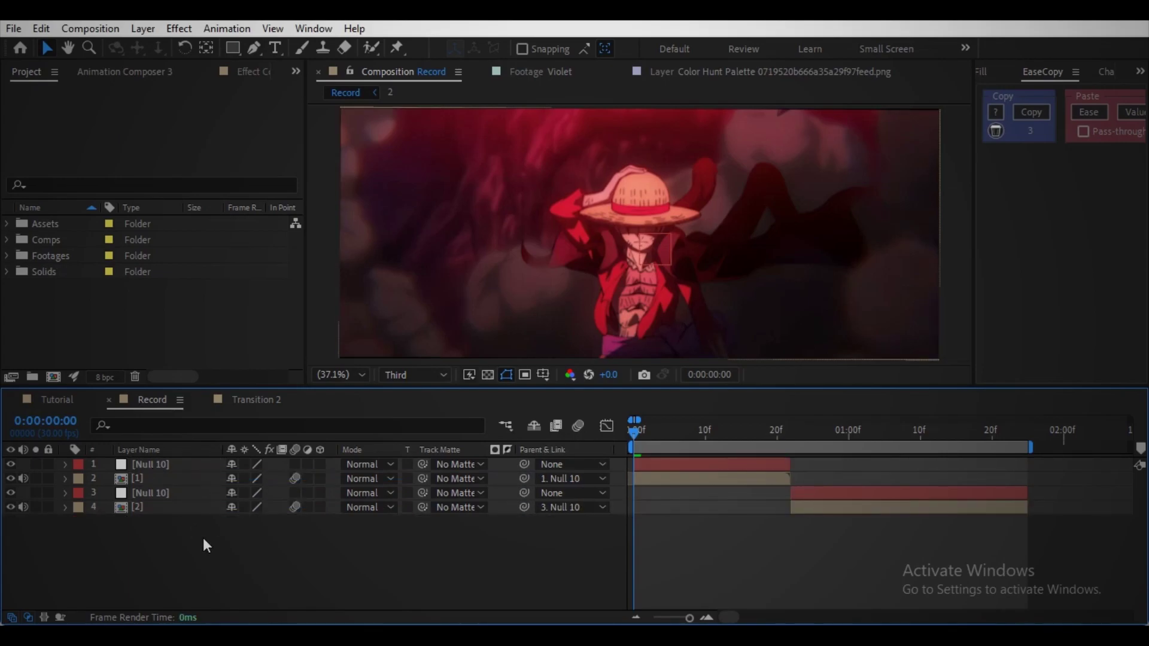
Turn on snapping and move the first null's anchor point to the lower-right corner of the frame with the Pan Behind tool
{"action": "left_click", "coordinate": [182, 466]}
{"action": "left_click", "coordinate": [206, 49]}
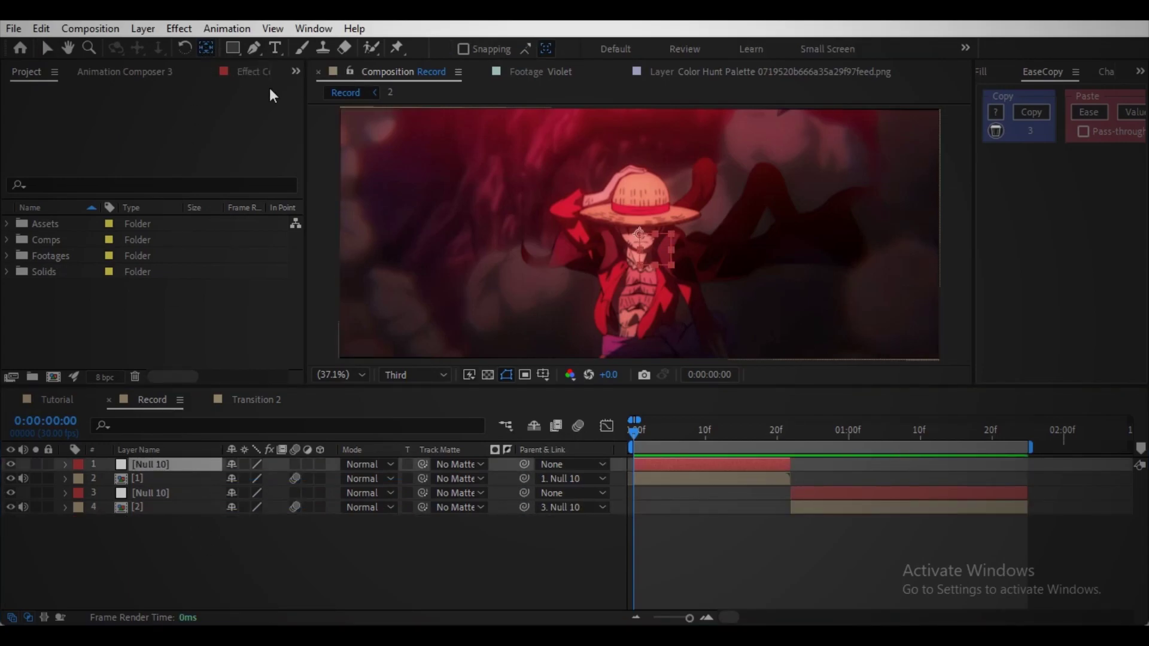
{"action": "left_click", "coordinate": [465, 49]}
{"action": "left_click_drag", "start_coordinate": [640, 234], "coordinate": [666, 251]}
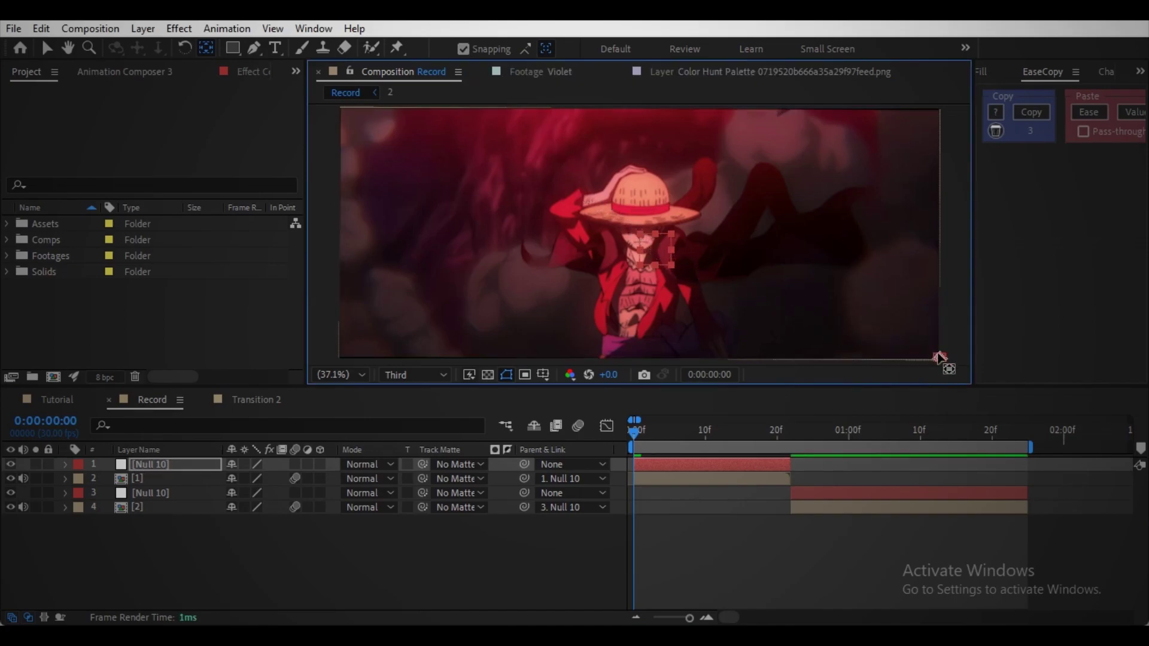
Keyframe the first null's rotation from 0° at the start to 8° at 0:00:00:22
{"action": "left_click", "coordinate": [188, 468]}
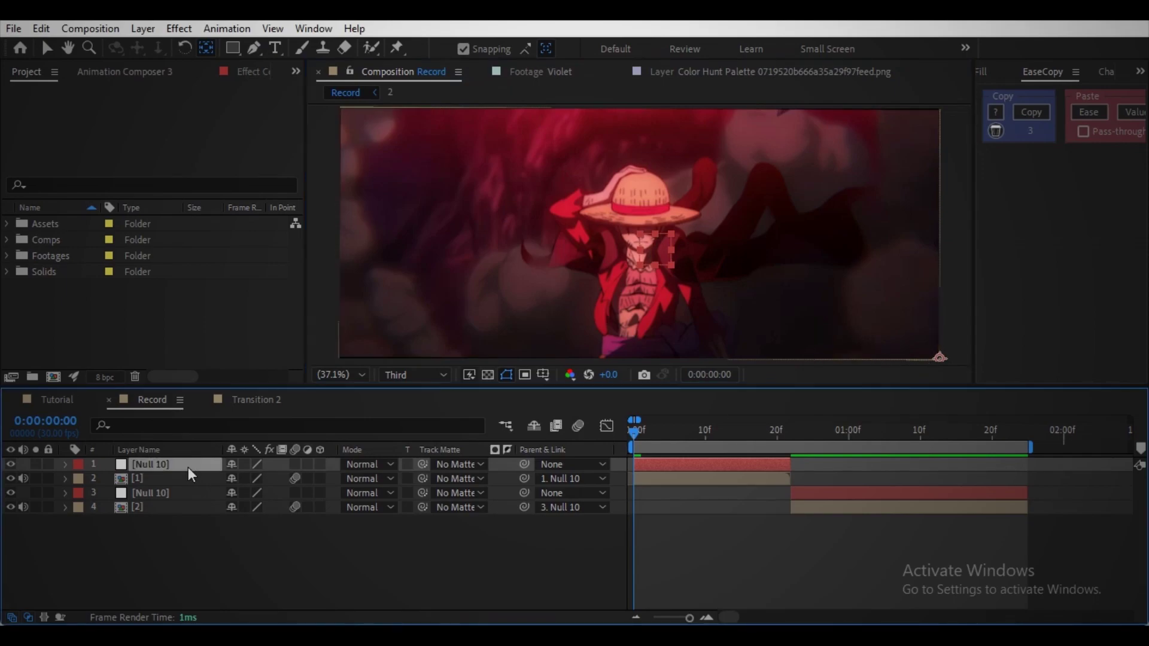
{"action": "key", "text": "r"}
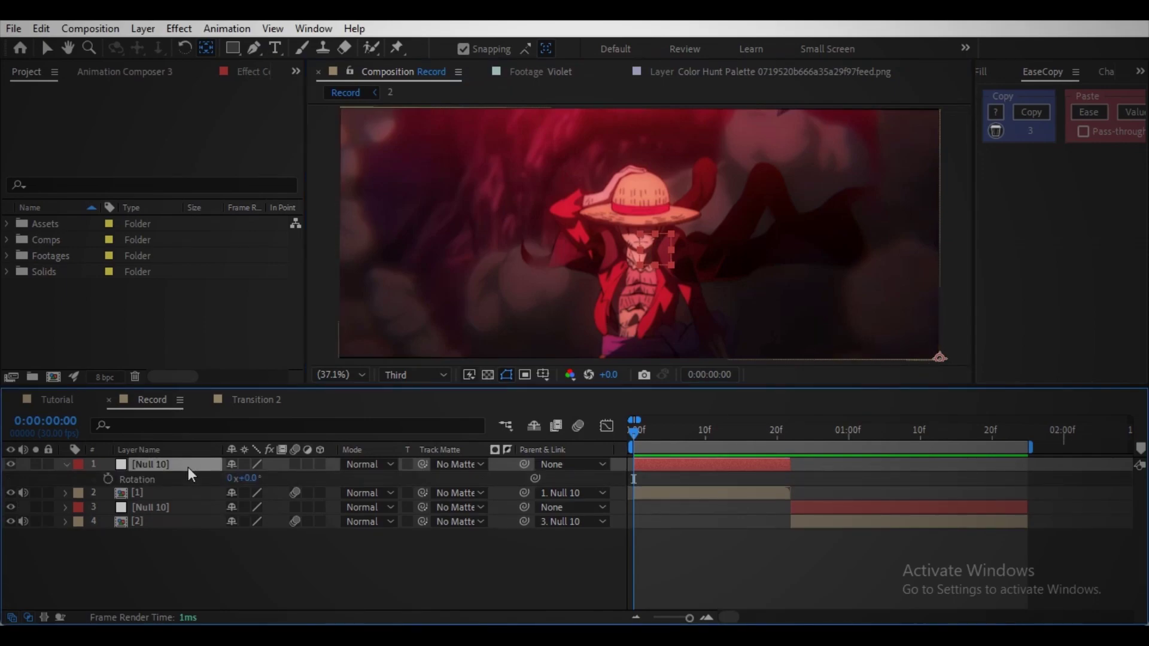
{"action": "left_click", "coordinate": [107, 478]}
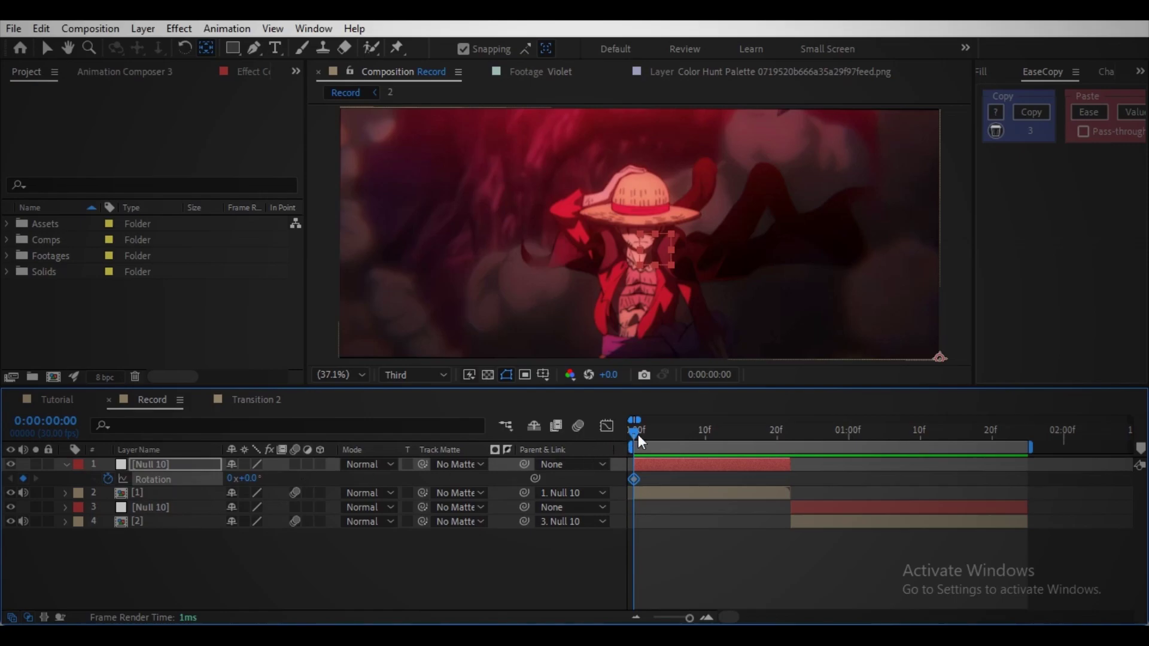
{"action": "left_click_drag", "start_coordinate": [637, 434], "coordinate": [796, 432]}
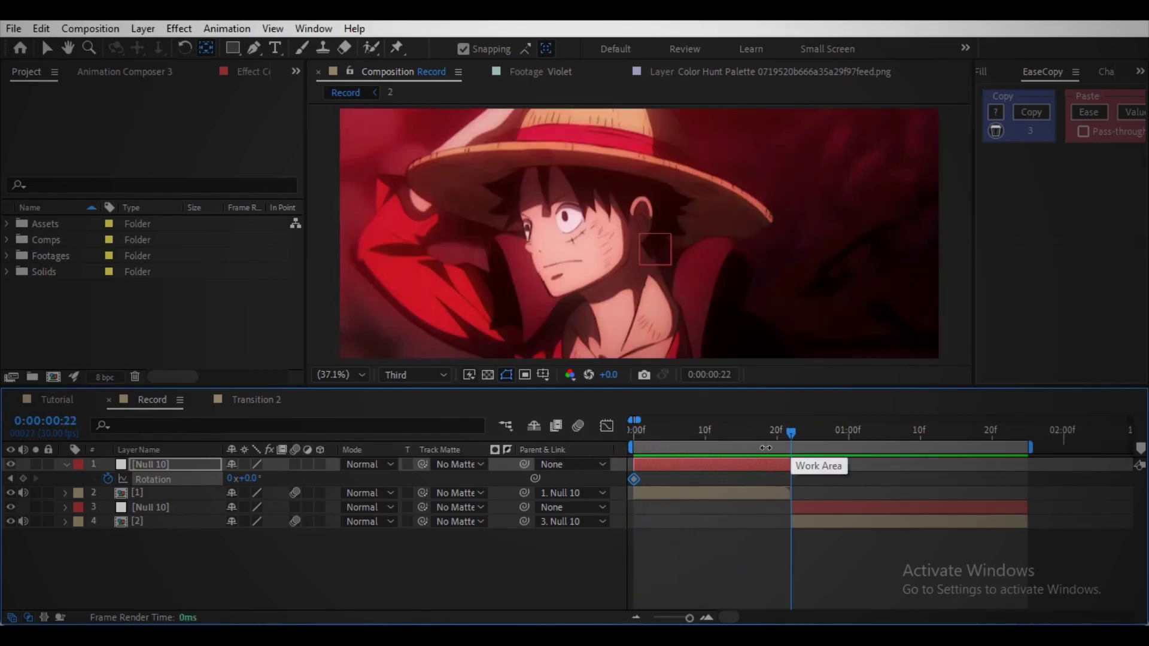
{"action": "type", "text": "8"}
{"action": "key", "text": "Return"}
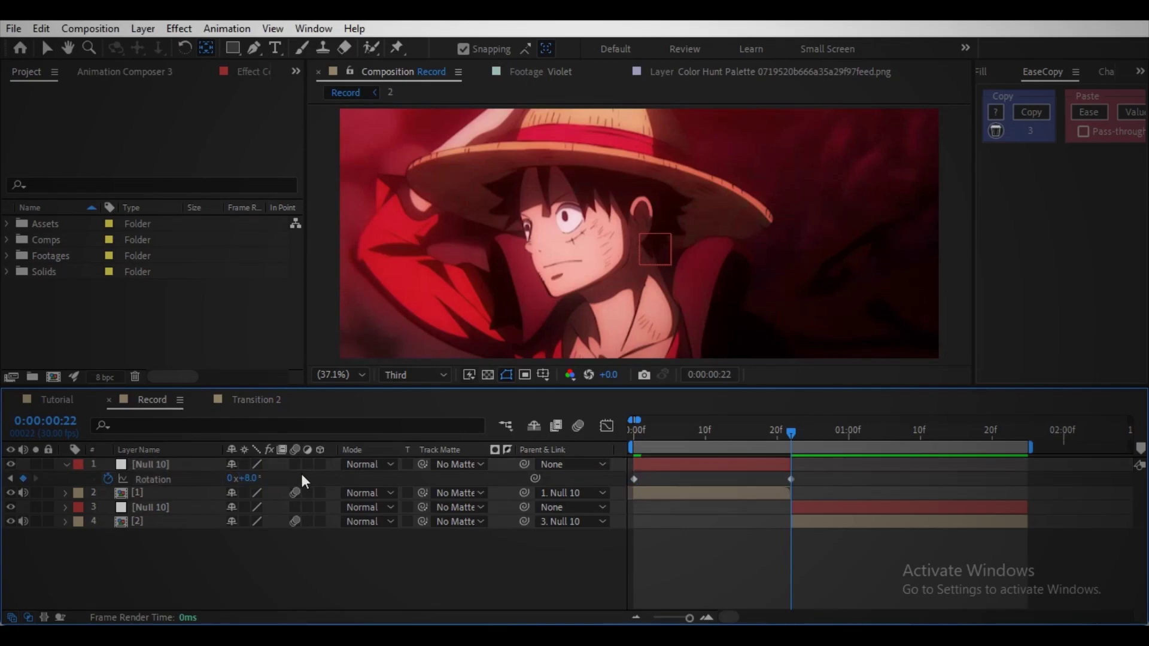
Apply Easy Ease to the first null's rotation keyframes and shape the curve to start slowly and accelerate sharply into the cut
{"action": "left_click", "coordinate": [787, 427]}
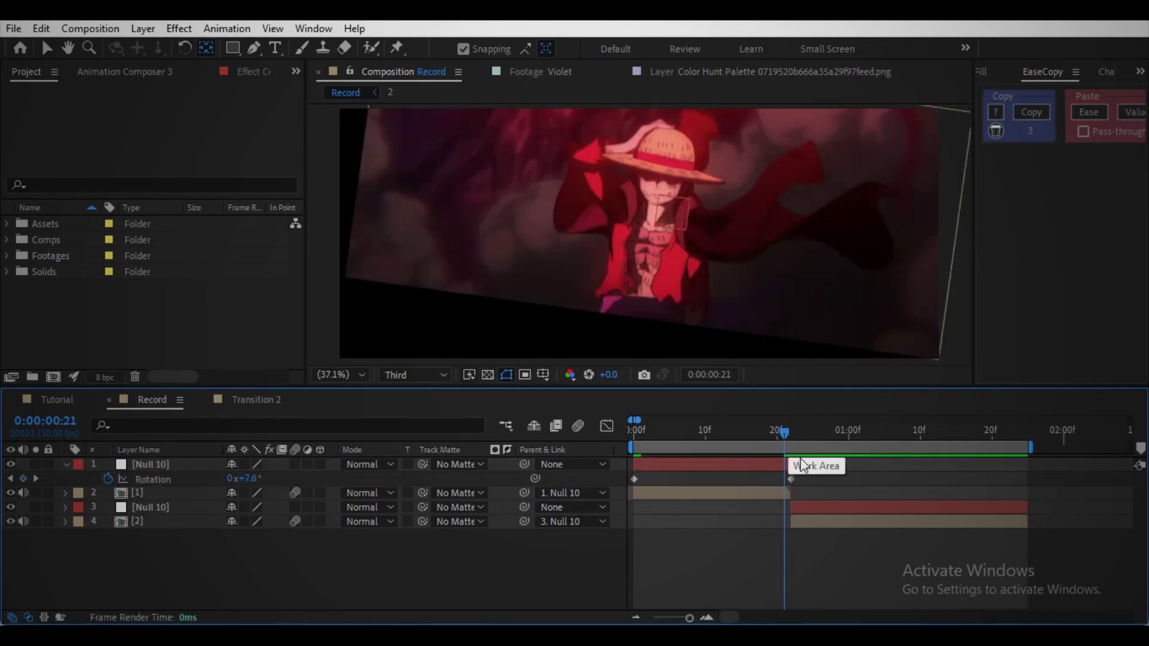
{"action": "left_click_drag", "start_coordinate": [813, 471], "coordinate": [608, 605]}
{"action": "key", "text": "F9"}
{"action": "left_click", "coordinate": [605, 433]}
{"action": "left_click_drag", "start_coordinate": [738, 466], "coordinate": [852, 572]}
{"action": "left_click_drag", "start_coordinate": [686, 575], "coordinate": [787, 575]}
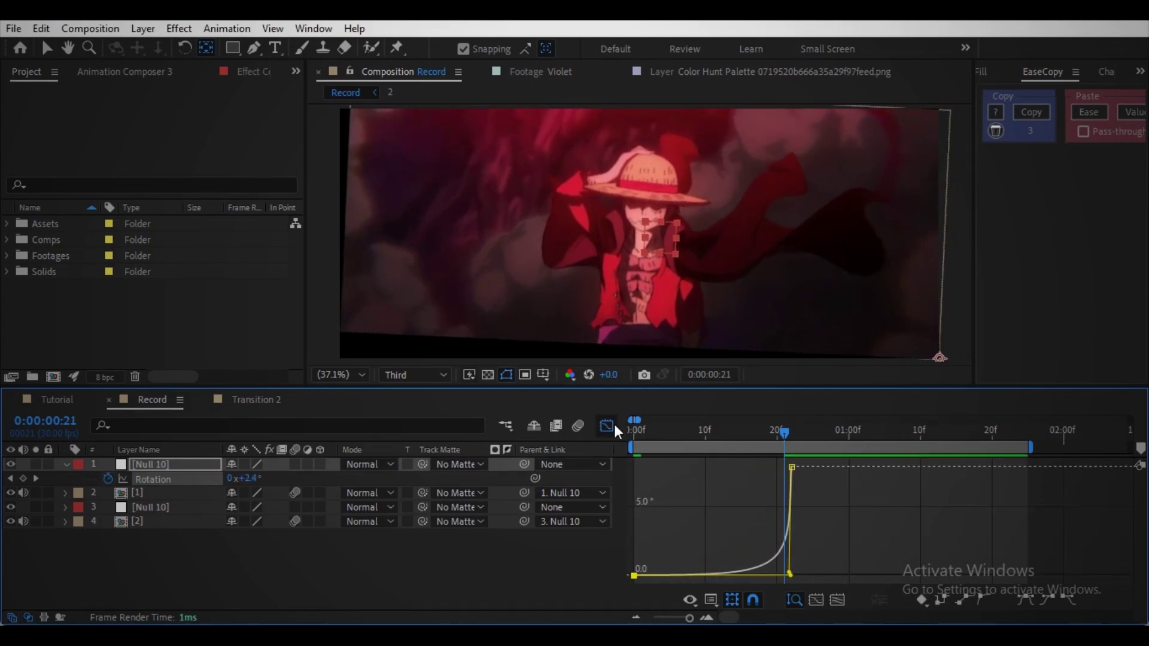
{"action": "left_click", "coordinate": [610, 425]}
Move the second null's anchor point to the lower-right corner of the frame
{"action": "left_click", "coordinate": [691, 541]}
{"action": "left_click", "coordinate": [808, 507]}
{"action": "left_click", "coordinate": [798, 430]}
{"action": "left_click", "coordinate": [205, 48]}
{"action": "left_click_drag", "start_coordinate": [639, 233], "coordinate": [939, 358]}
Keyframe the second null's rotation from -7° at 0:00:00:22 to 0° near its end, easing it to start fast and settle slowly
{"action": "key", "text": "r"}
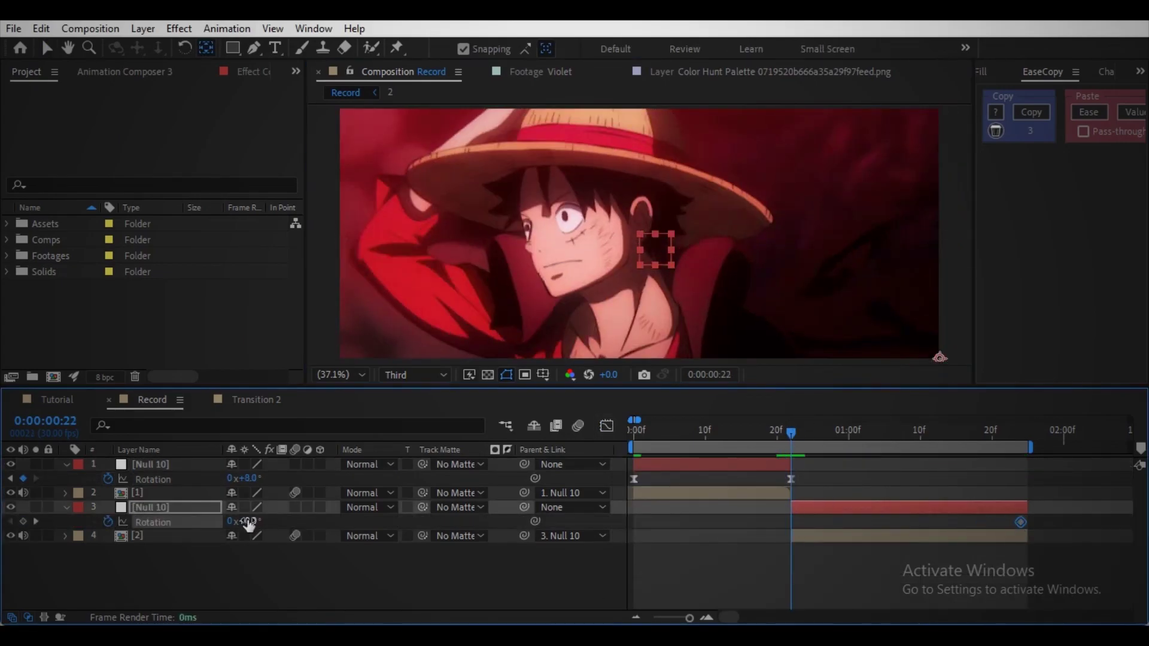
{"action": "left_click_drag", "start_coordinate": [248, 522], "coordinate": [245, 523]}
{"action": "left_click", "coordinate": [210, 523]}
{"action": "key", "text": "F9"}
{"action": "left_click", "coordinate": [606, 426]}
{"action": "left_click_drag", "start_coordinate": [944, 466], "coordinate": [791, 466]}
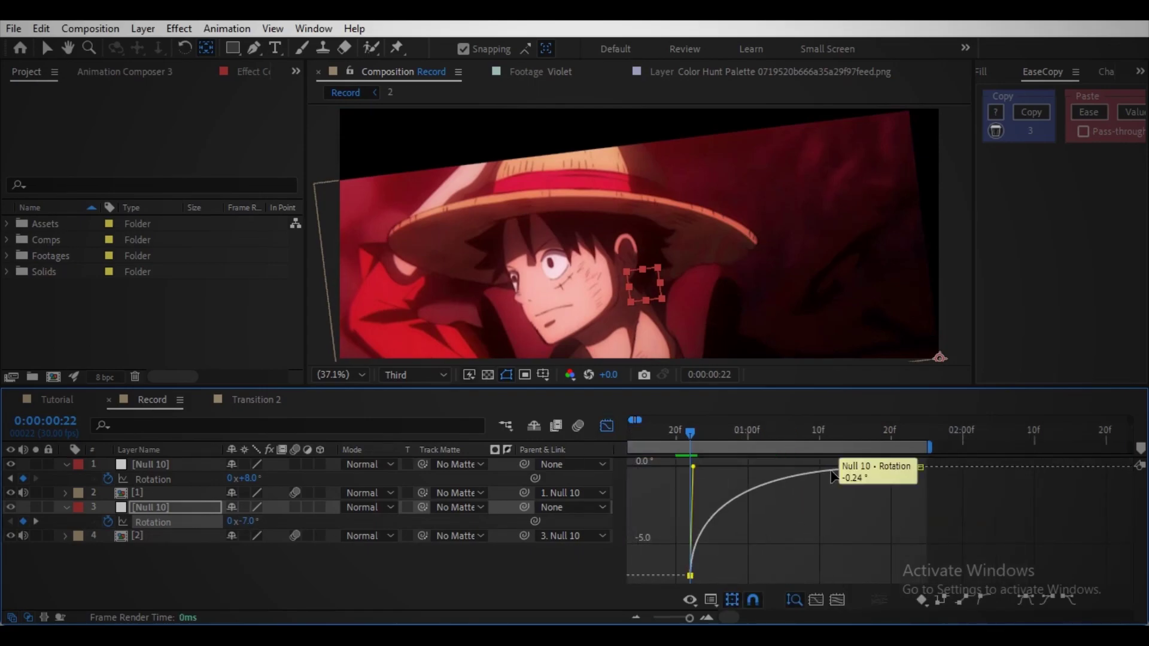
{"action": "left_click", "coordinate": [606, 425]}
Enable motion blur for the composition and check the frames around the cut
{"action": "left_click", "coordinate": [578, 425]}
{"action": "key", "text": "minus"}
{"action": "left_click", "coordinate": [694, 568]}
{"action": "key", "text": "u"}
{"action": "mouse_move", "coordinate": [712, 432]}
{"action": "left_mouse_down"}
{"action": "mouse_move", "coordinate": [636, 435]}
{"action": "mouse_move", "coordinate": [699, 432]}
{"action": "left_mouse_up"}
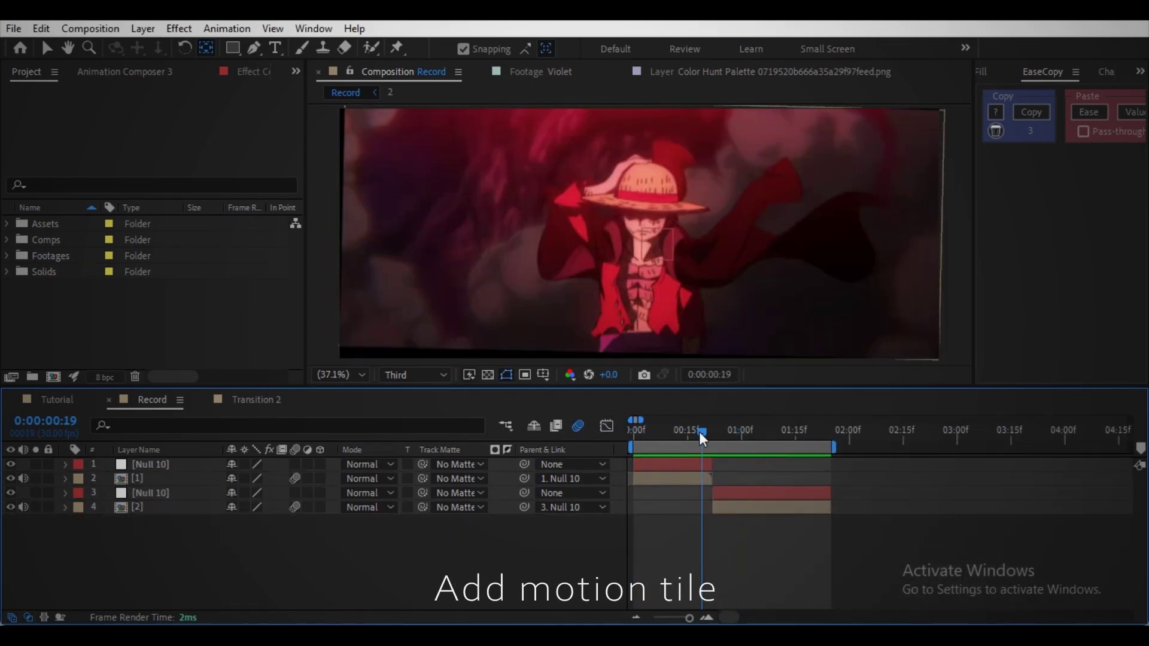
Apply Motion Tile to clip 1 with output width and height of 180 and mirrored edges
{"action": "left_click", "coordinate": [666, 480]}
{"action": "key", "text": "Home"}
{"action": "key", "text": "ctrl+space"}
{"action": "type", "text": "motion ti"}
{"action": "key", "text": "Return"}
{"action": "left_click", "coordinate": [665, 433]}
{"action": "left_click", "coordinate": [170, 193]}
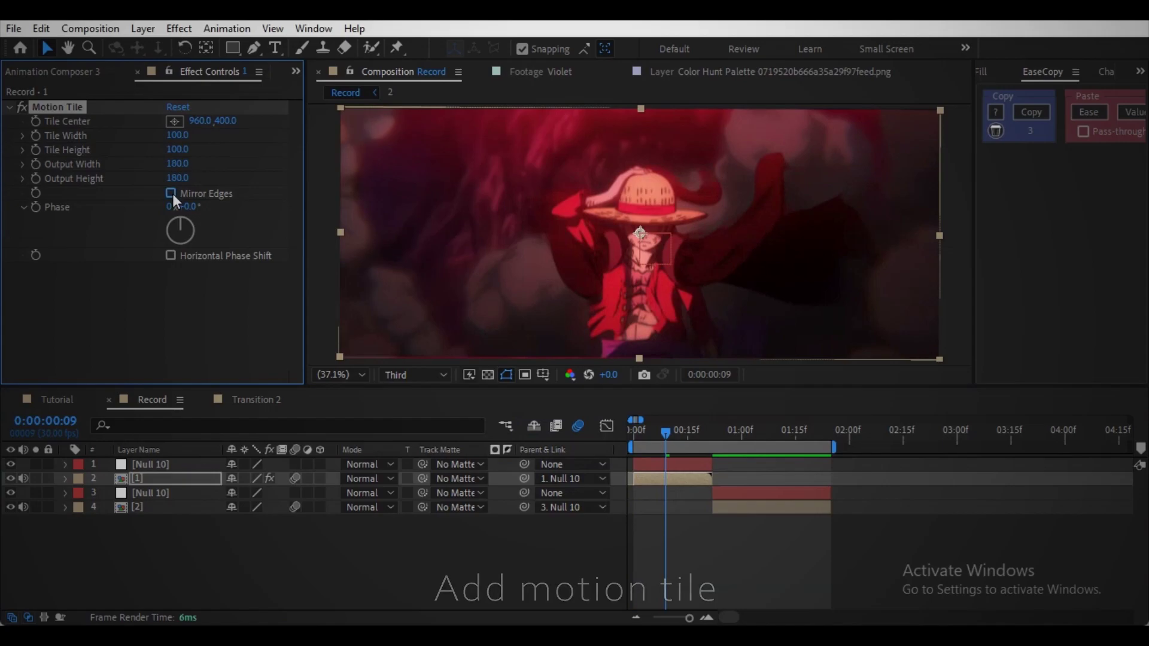
Copy the Motion Tile effect to clip 2 and set its output width to 180 and output height to 170
{"action": "key", "text": "ctrl+c"}
{"action": "left_click_drag", "start_coordinate": [666, 433], "coordinate": [723, 433]}
{"action": "left_click", "coordinate": [743, 509]}
{"action": "key", "text": "ctrl+v"}
{"action": "left_click_drag", "start_coordinate": [185, 178], "coordinate": [227, 177]}
{"action": "left_click_drag", "start_coordinate": [178, 163], "coordinate": [226, 163]}
Preview the rotation transition between the two clips from the beginning
{"action": "left_click_drag", "start_coordinate": [723, 432], "coordinate": [632, 432]}
{"action": "left_click", "coordinate": [480, 544]}
{"action": "key", "text": "space"}
{"action": "key", "text": "space"}
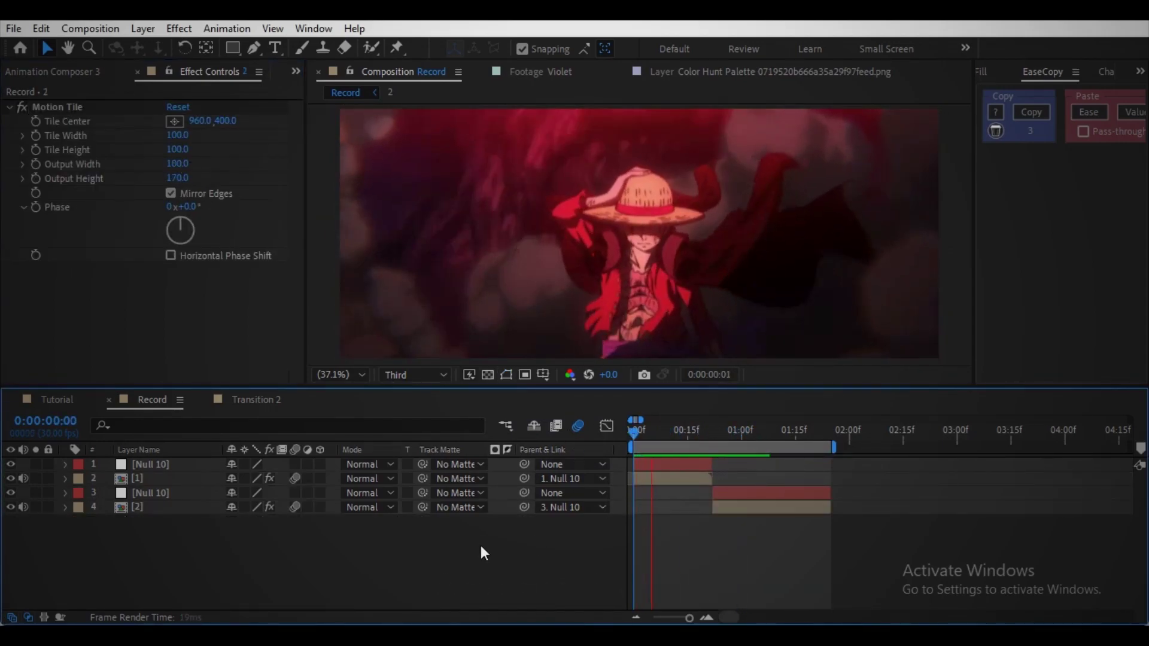